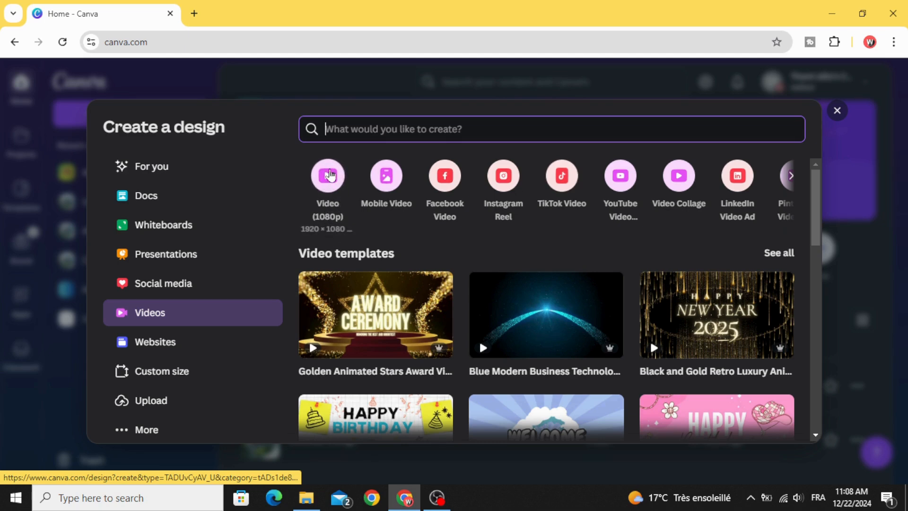
Step: Create a 1920 × 1080 video design and give its page the turquoise-to-yellow gradient background
left_click(326, 174)
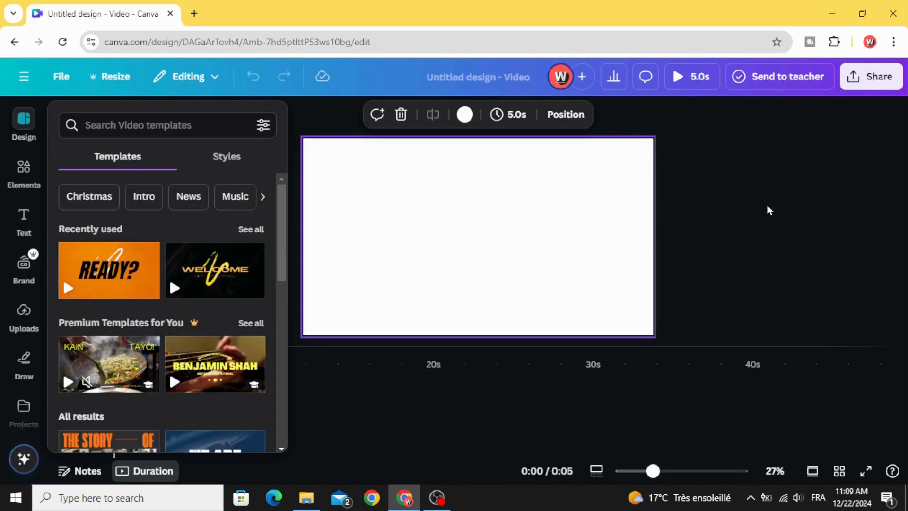
left_click(486, 229)
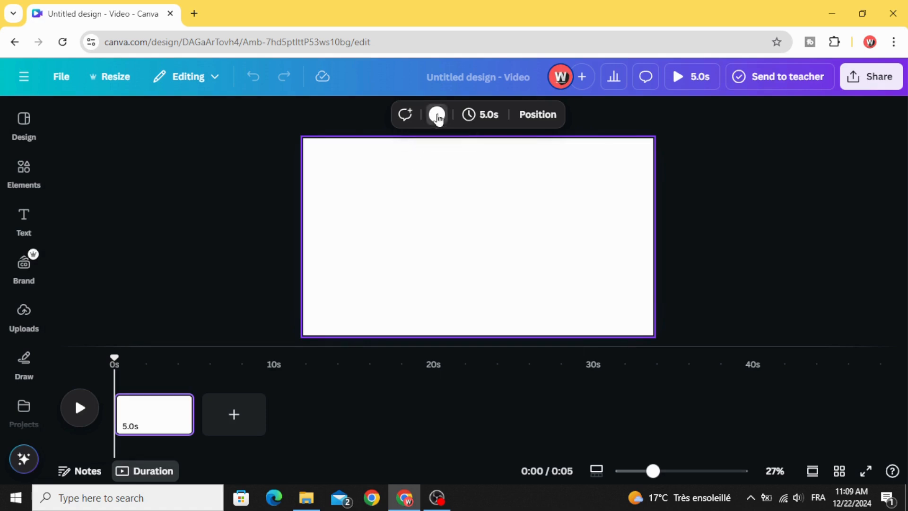
left_click(436, 115)
scroll(157, 356, "down", 3)
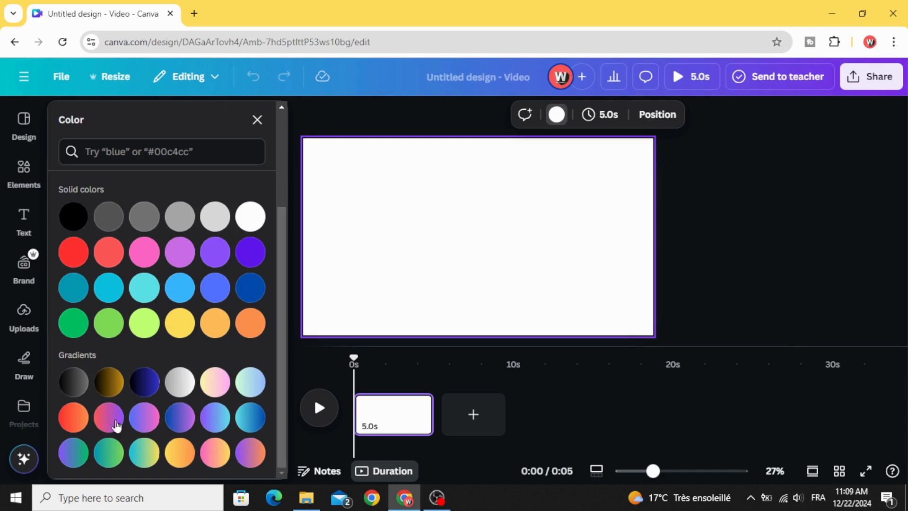
left_click(142, 454)
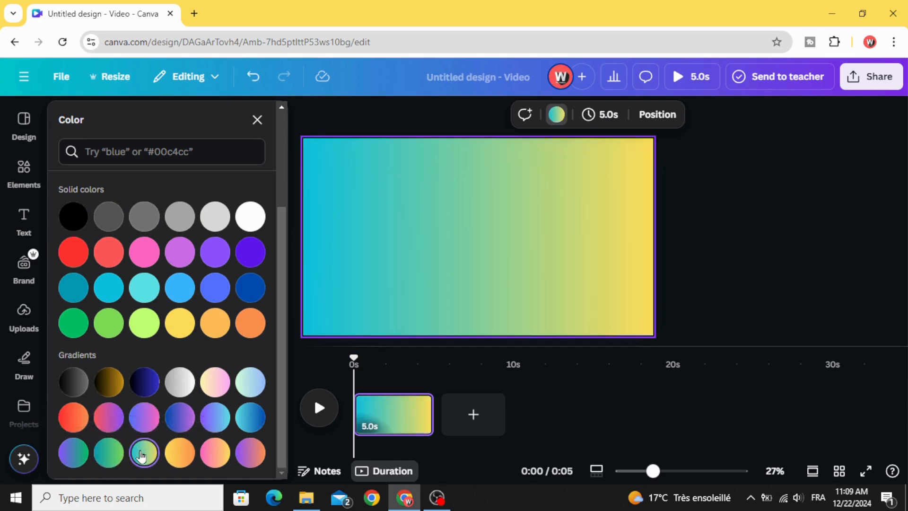
Step: Change the background gradient's two colours to pure bright green and #FFCC00 yellow
left_click(555, 118)
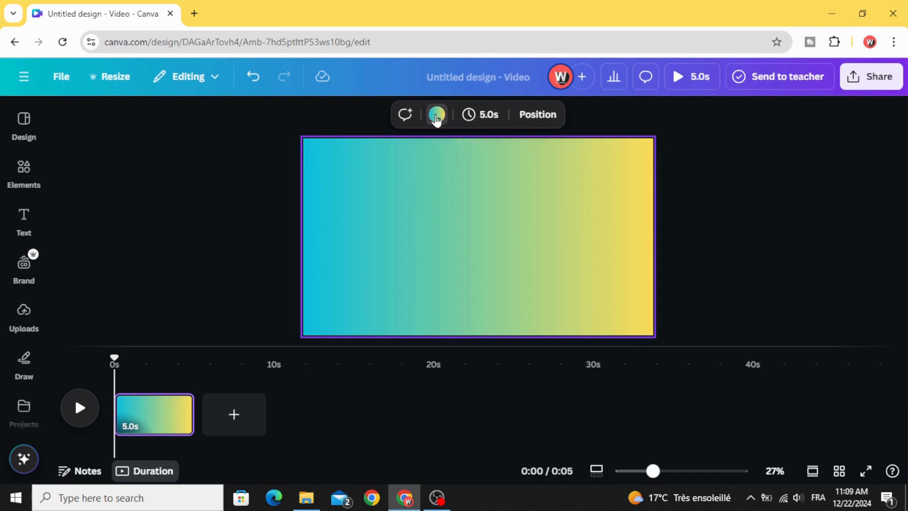
left_click(435, 115)
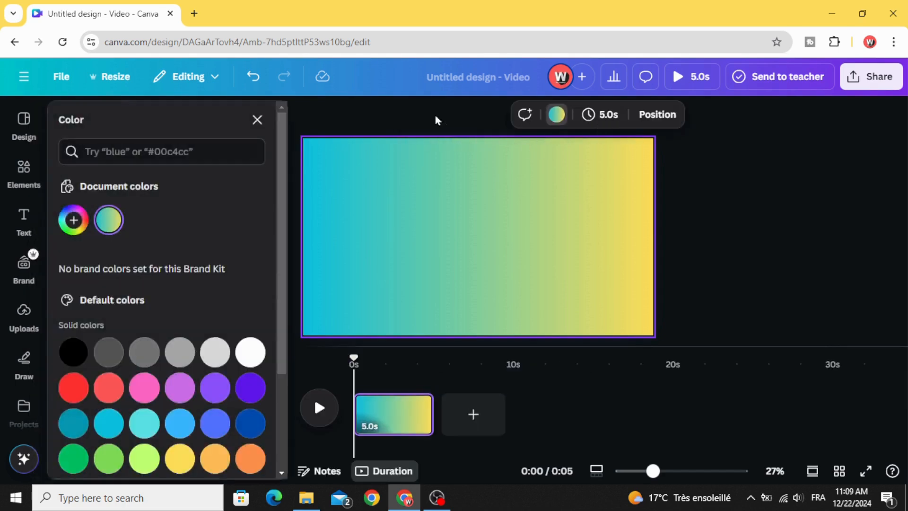
left_click(109, 216)
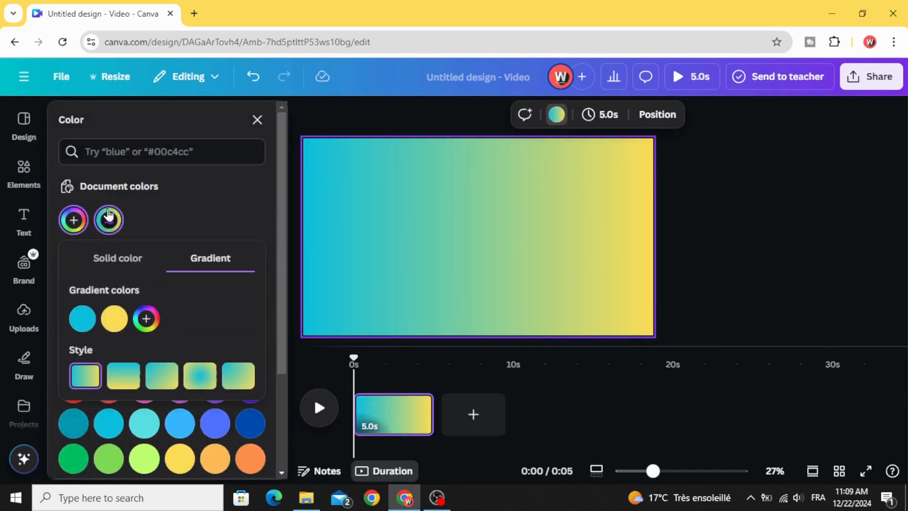
left_click(82, 324)
left_click_drag(126, 240, 143, 241)
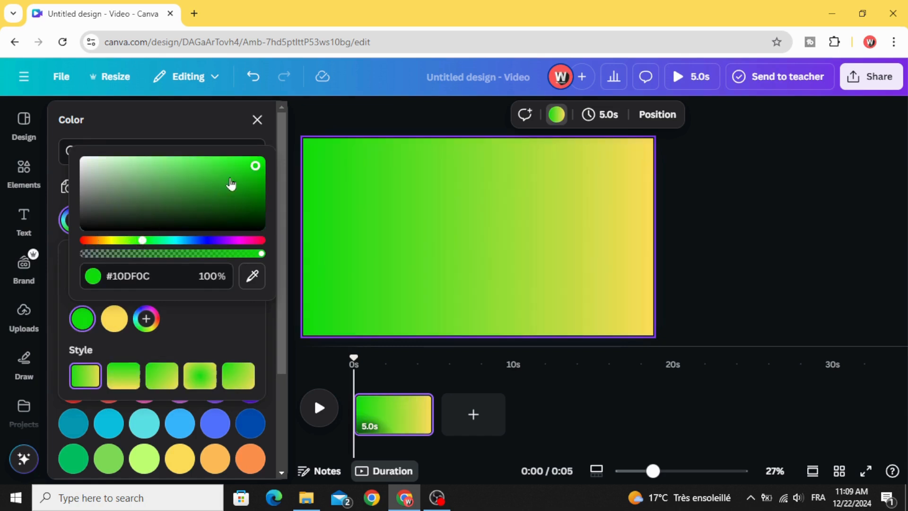
left_click_drag(226, 187, 277, 155)
left_click(110, 322)
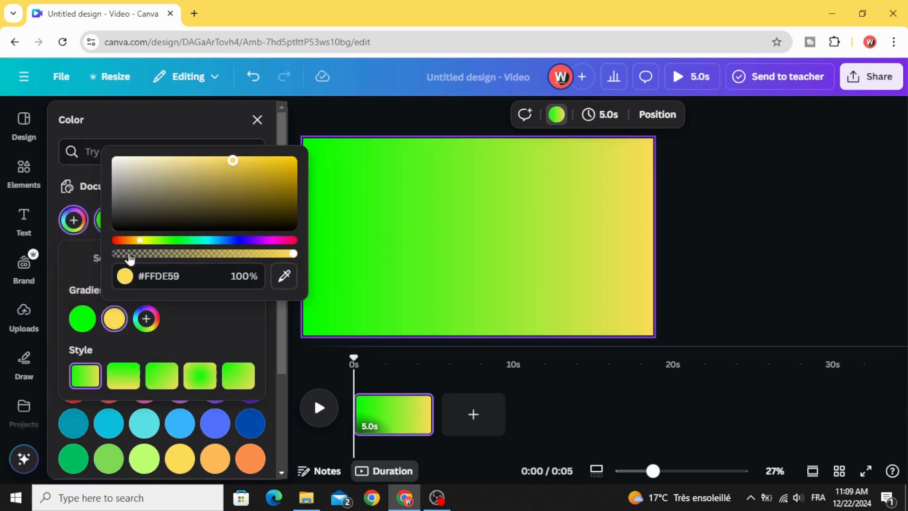
left_click_drag(247, 183, 317, 161)
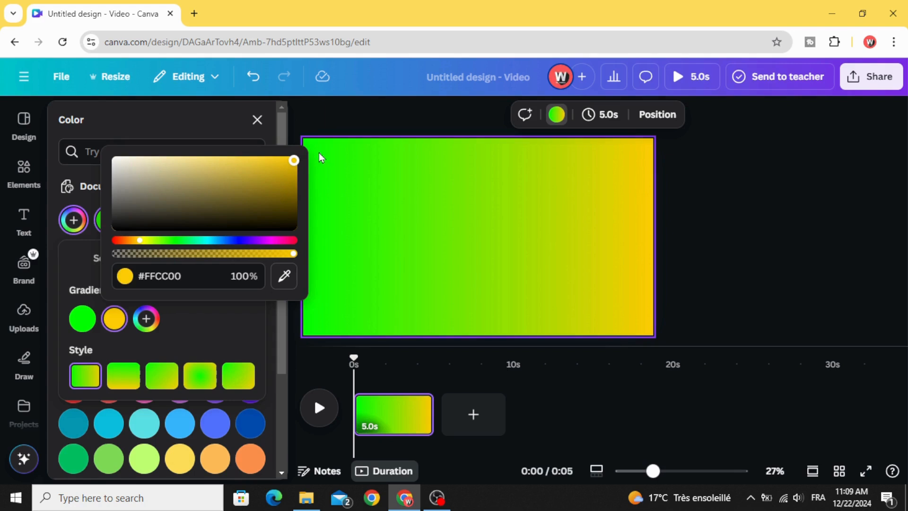
left_click(775, 218)
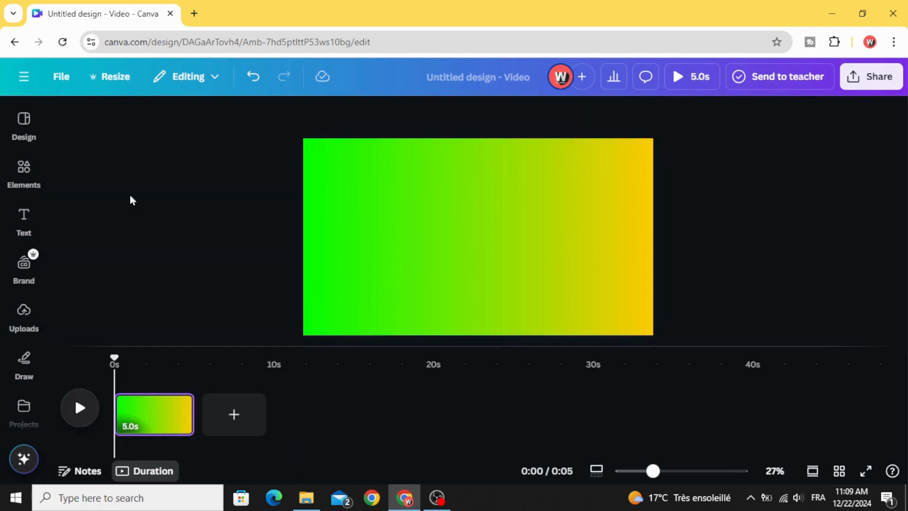
Step: Add a heading reading "BURGER BURGER BURGER BURGER BURGER" and widen its text box until it fits on one line
left_click(24, 220)
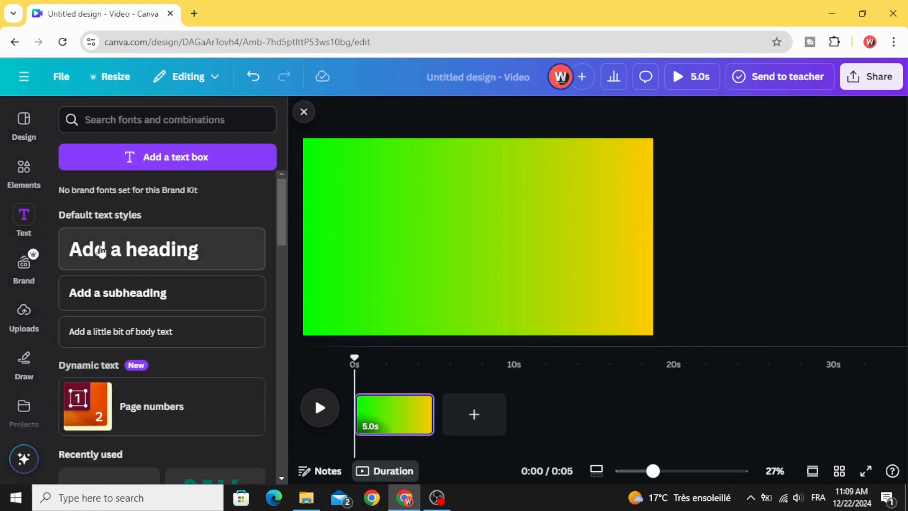
left_click(101, 250)
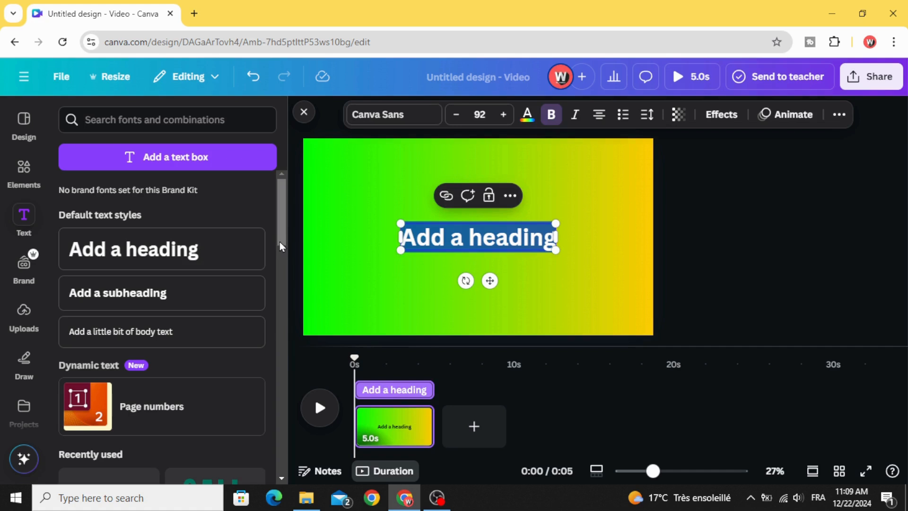
type("BURG")
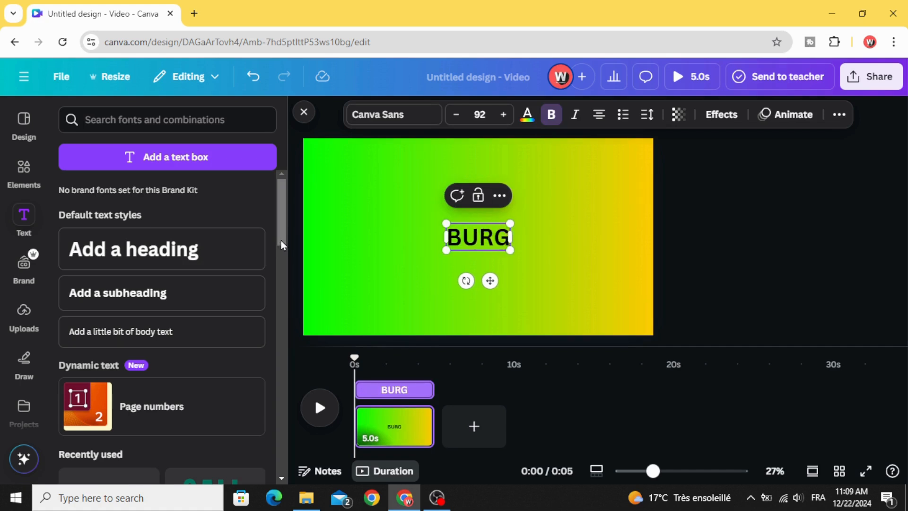
type("ER BU")
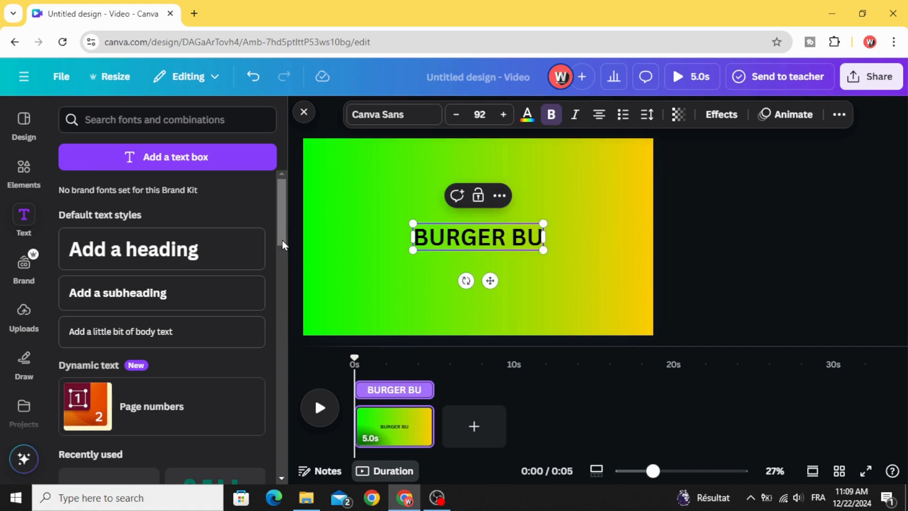
type("RGER BURGER")
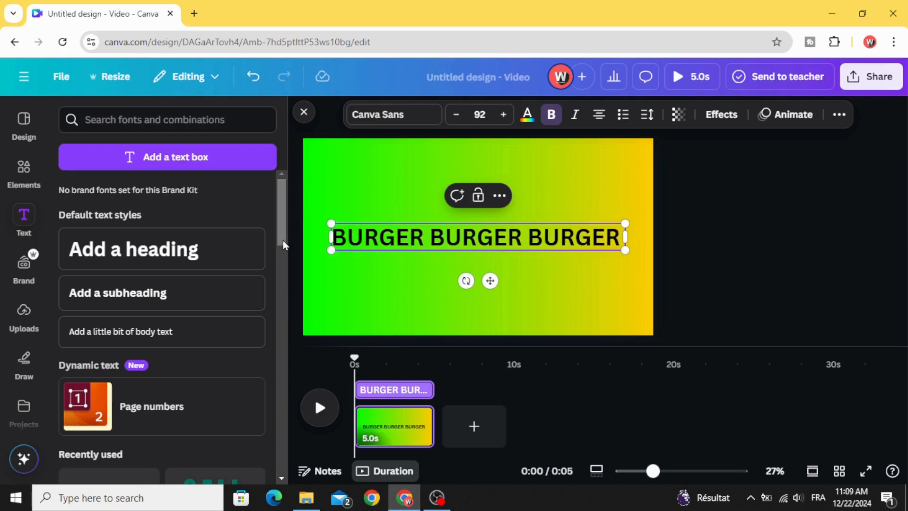
type(" BU")
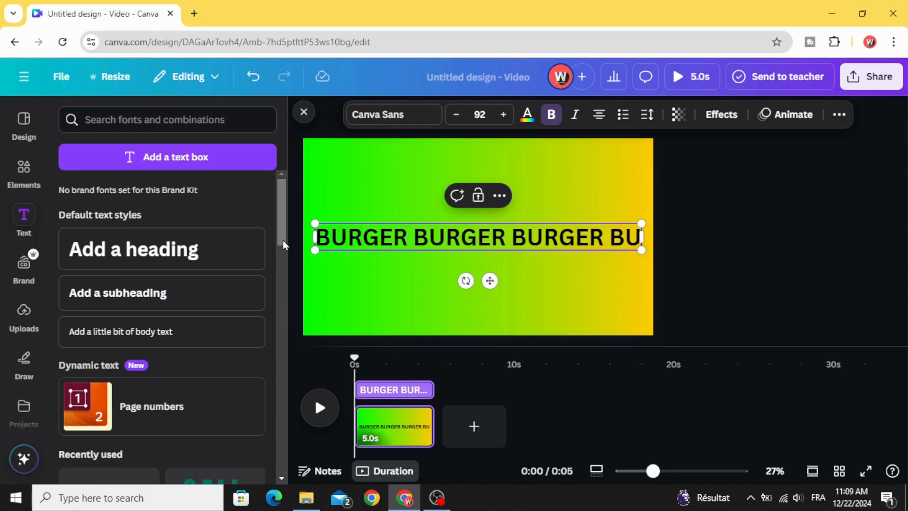
type("RGER BURGER")
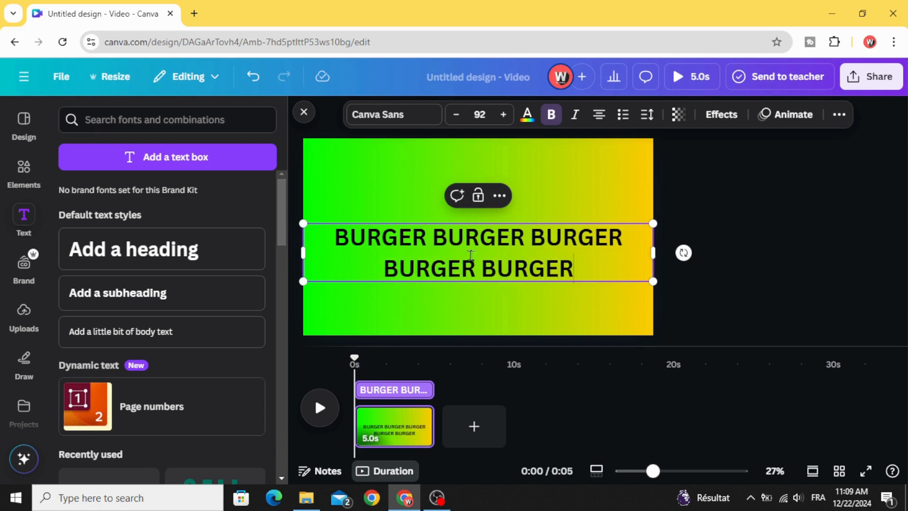
left_click_drag(657, 252, 812, 237)
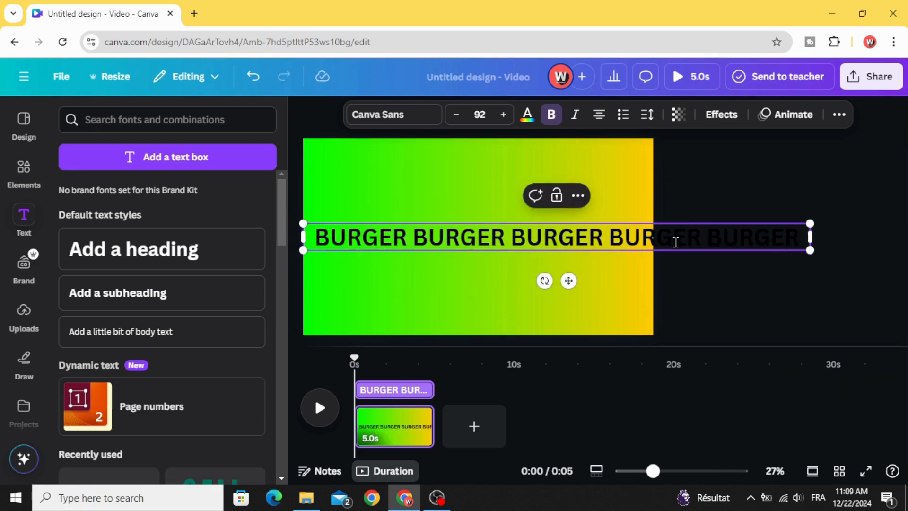
Step: Set the heading's font to League Spartan and its text colour to white
left_click(381, 115)
scroll(201, 340, "down", 2)
scroll(201, 341, "down", 2)
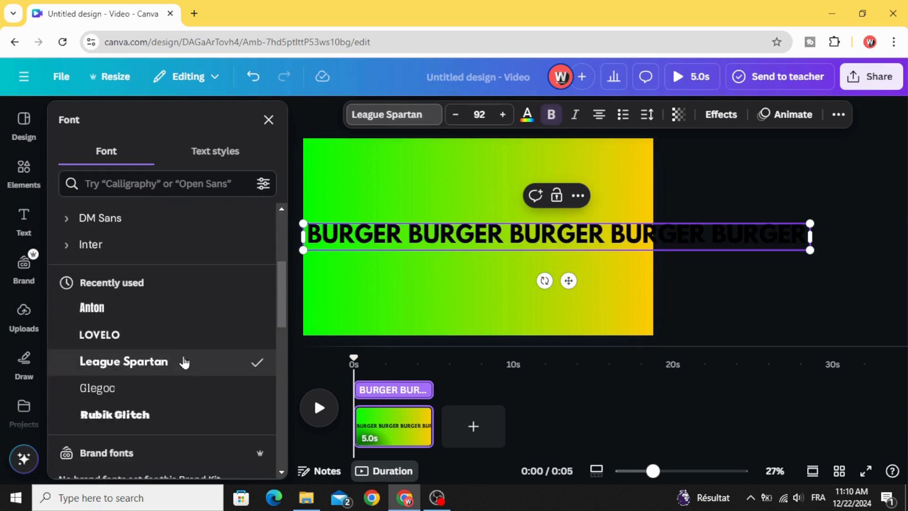
left_click(526, 115)
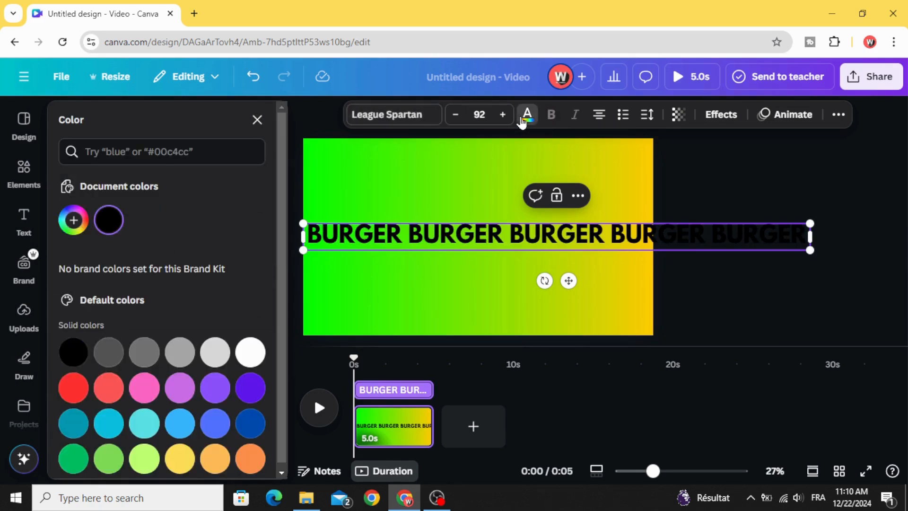
left_click(249, 353)
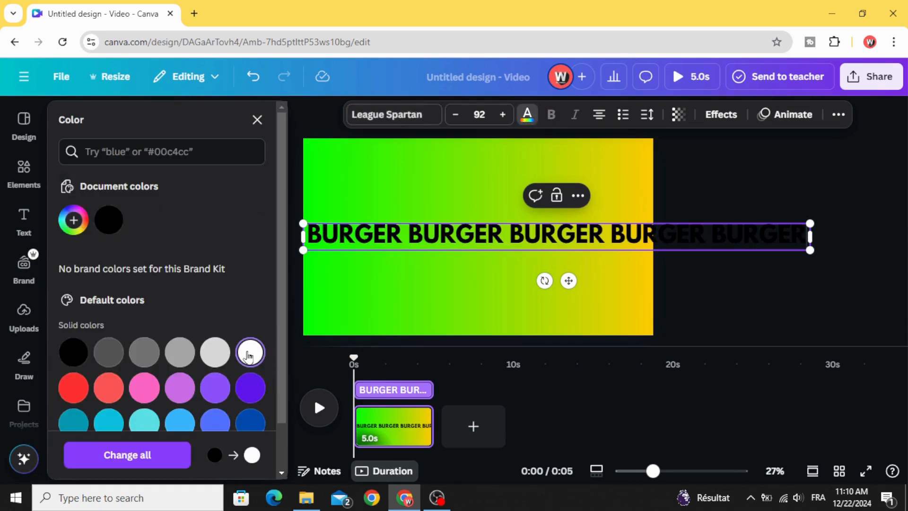
left_click(696, 192)
left_click(617, 244)
left_click(526, 115)
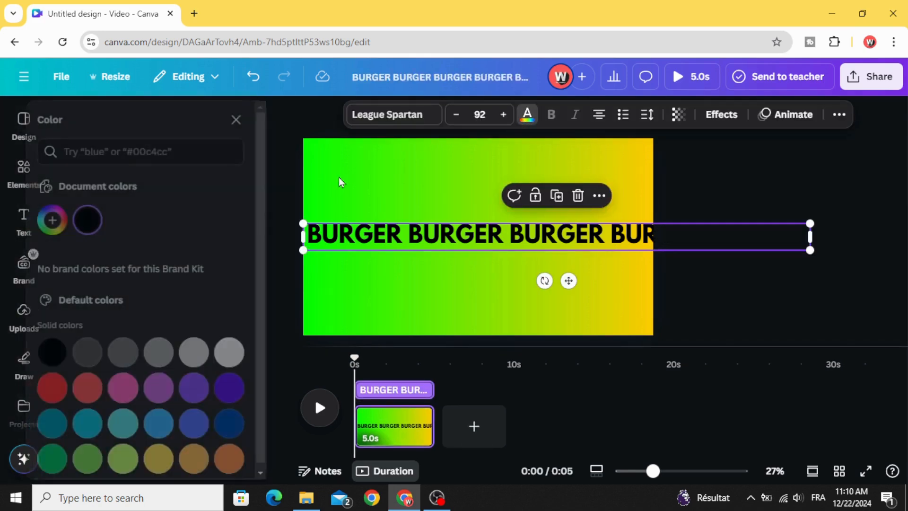
left_click(250, 352)
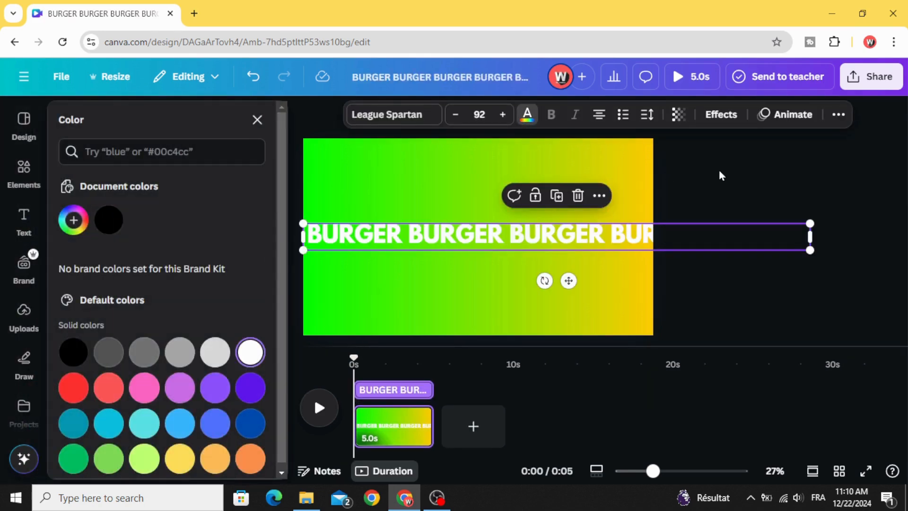
Step: Apply the Curve shape to the heading, close it into a ring, and enlarge it to font size 152, centred on the page
left_click(721, 115)
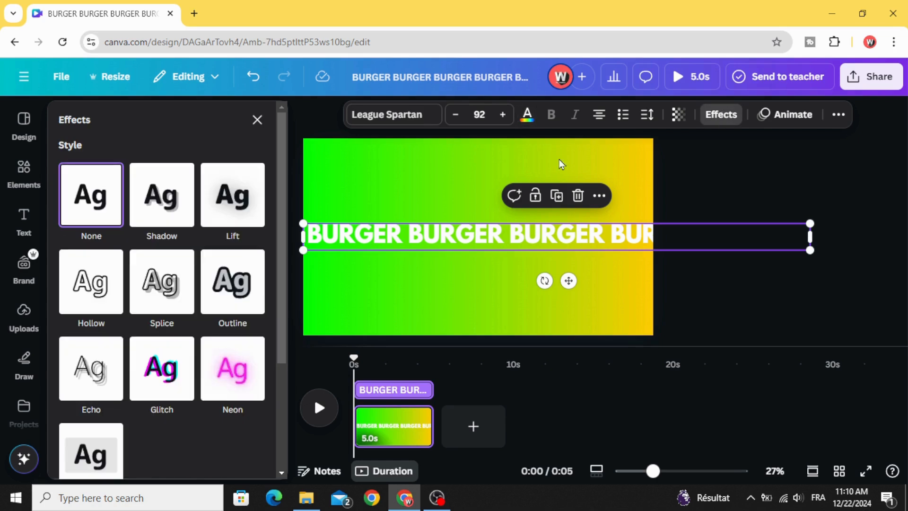
scroll(200, 335, "down", 3)
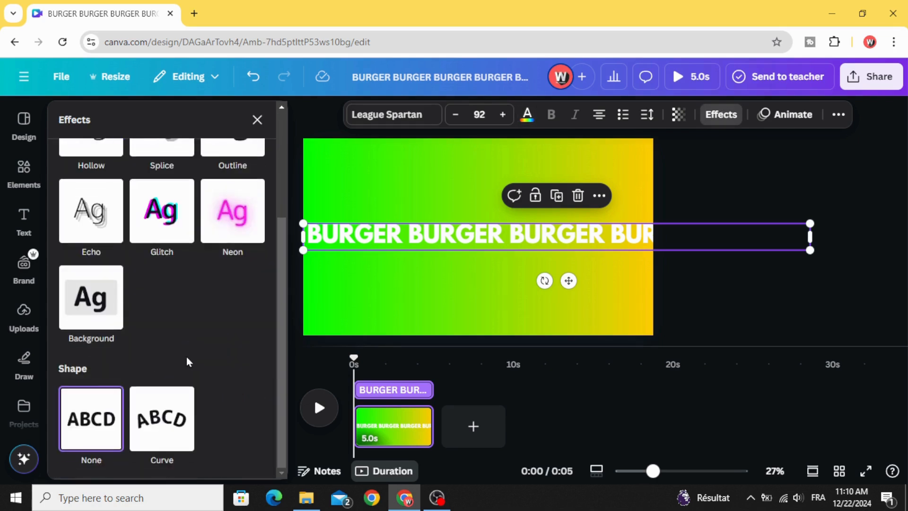
left_click(162, 419)
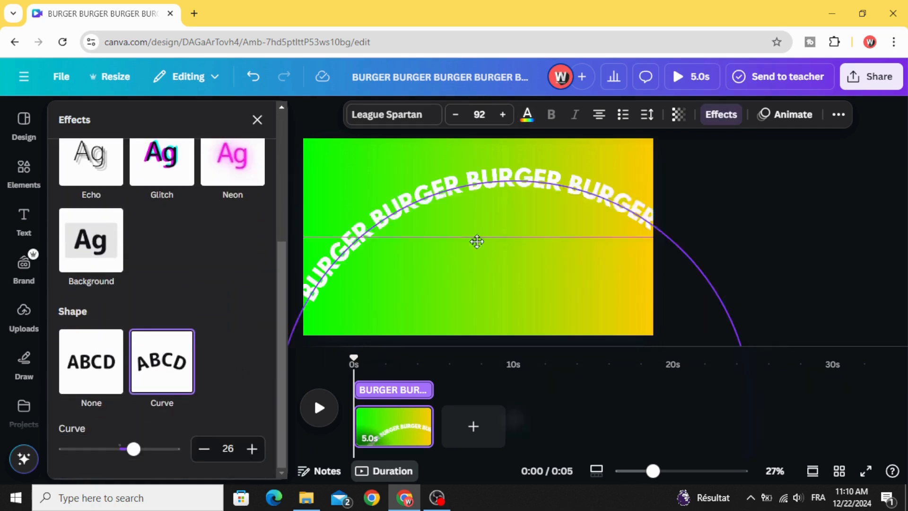
left_click_drag(730, 156, 487, 213)
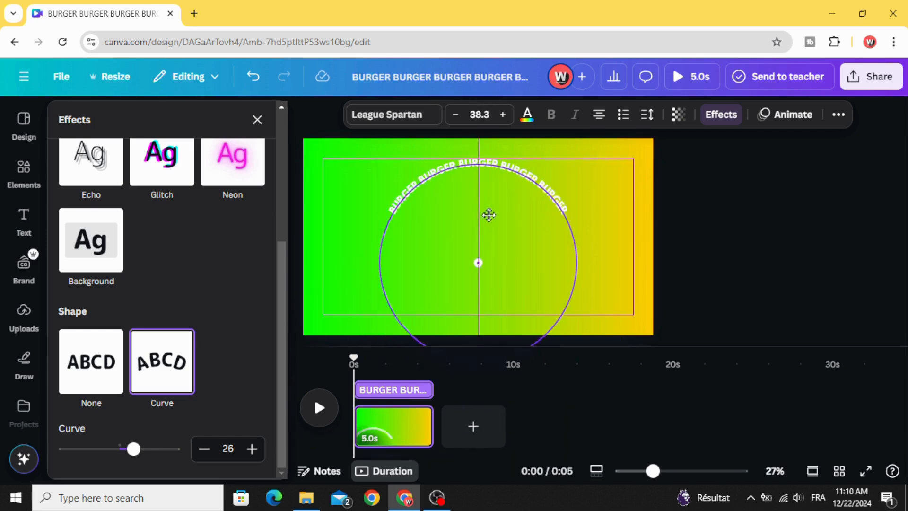
left_click_drag(134, 448, 158, 450)
left_click_drag(517, 237, 636, 355)
left_click_drag(438, 156, 284, 81)
left_click_drag(467, 234, 465, 254)
Step: Duplicate the text ring, shrink the copy to font size 108 and centre it inside the original ring
right_click(604, 214)
left_click(742, 172)
right_click(602, 205)
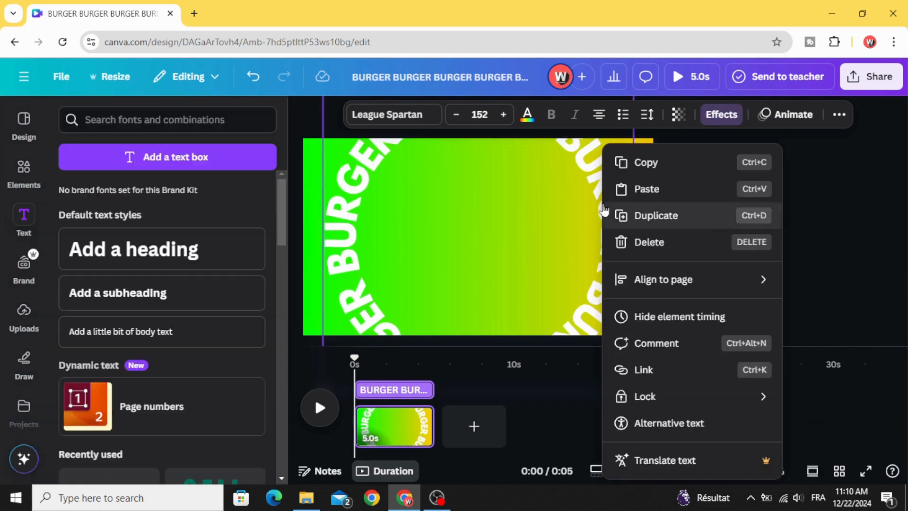
left_click(657, 216)
left_click_drag(566, 288, 521, 193)
left_click_drag(598, 313, 488, 243)
left_click_drag(493, 277, 501, 299)
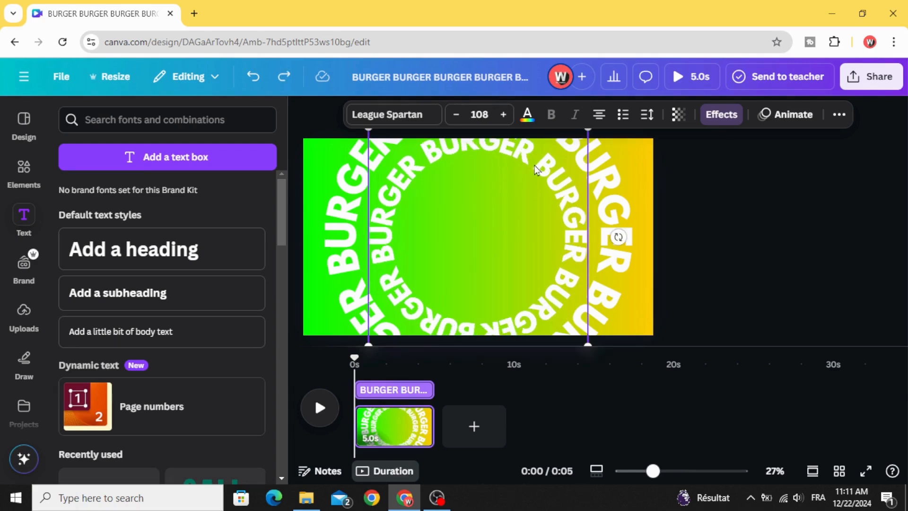
Step: Set the inner text ring's colour to green #42C621
left_click(527, 116)
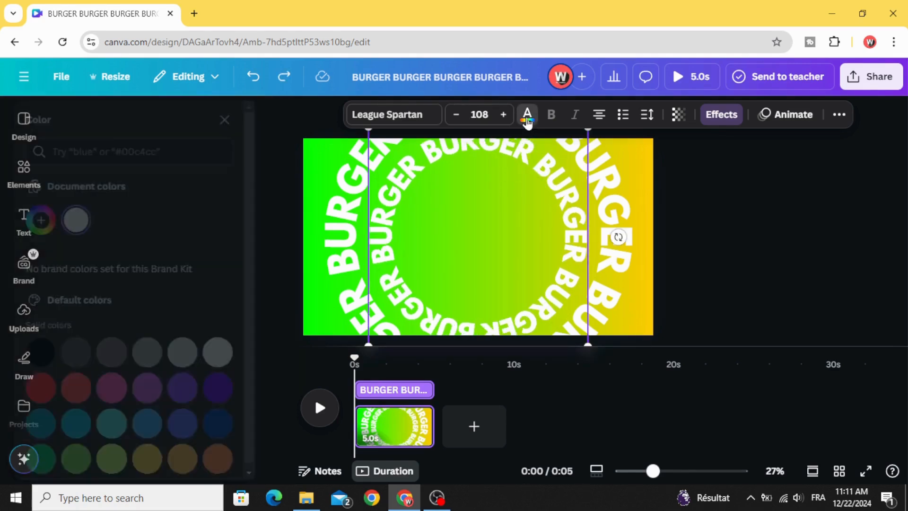
left_click(72, 226)
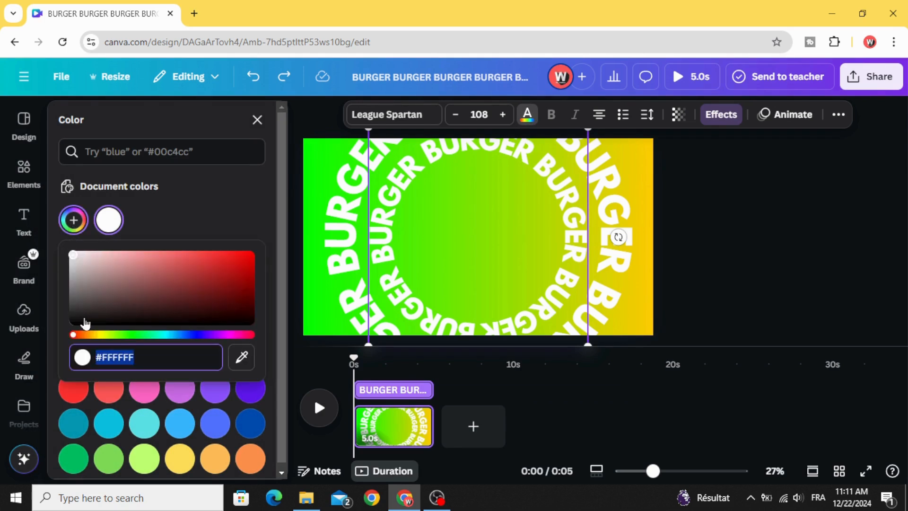
left_click(126, 336)
left_click(245, 255)
left_click_drag(252, 255, 223, 267)
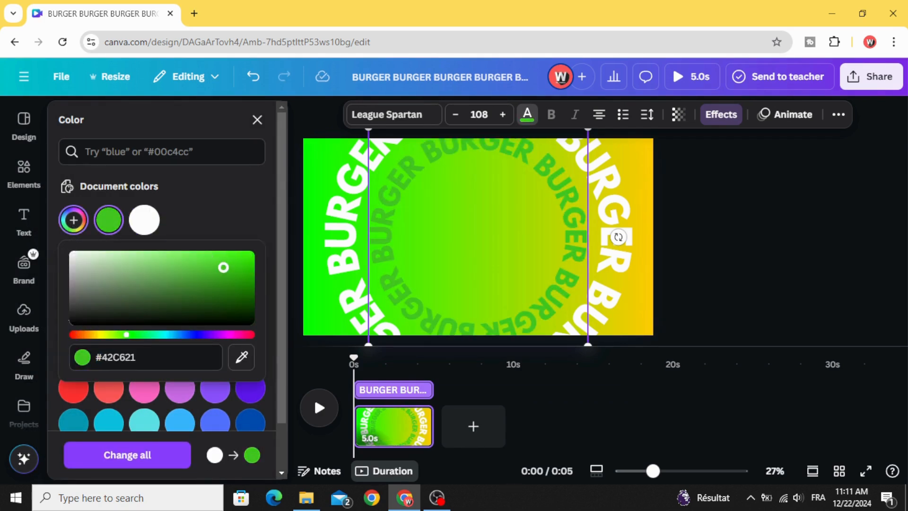
left_click(826, 236)
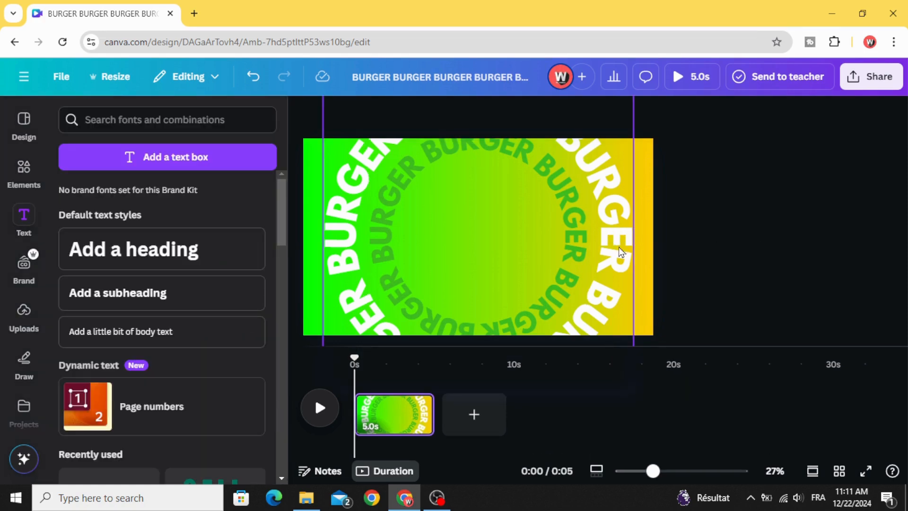
Step: Apply the Rotate add-on animation to the outer white text ring
left_click(626, 206)
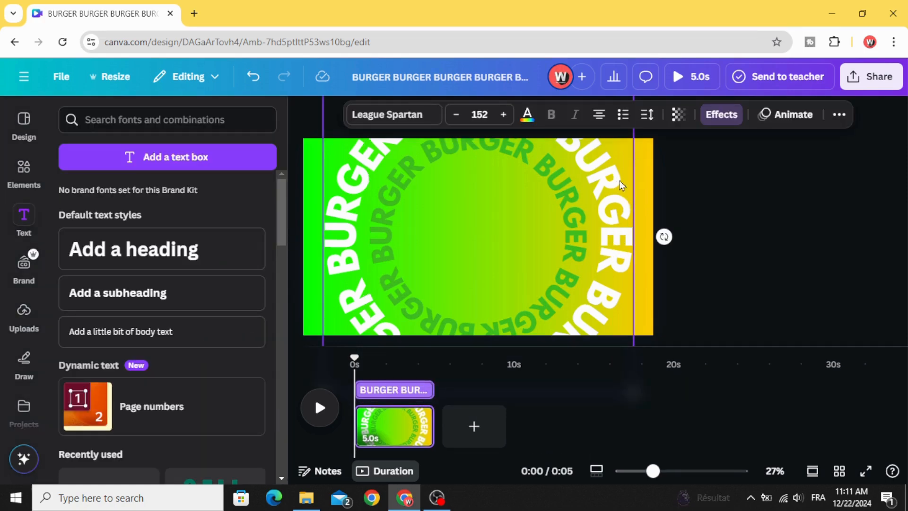
left_click(794, 115)
scroll(213, 326, "down", 8)
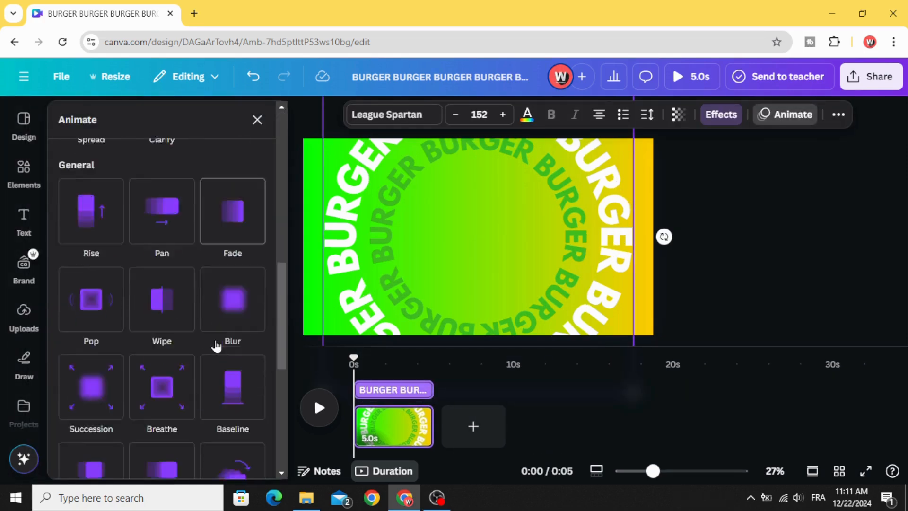
scroll(217, 350, "down", 5)
left_click(91, 331)
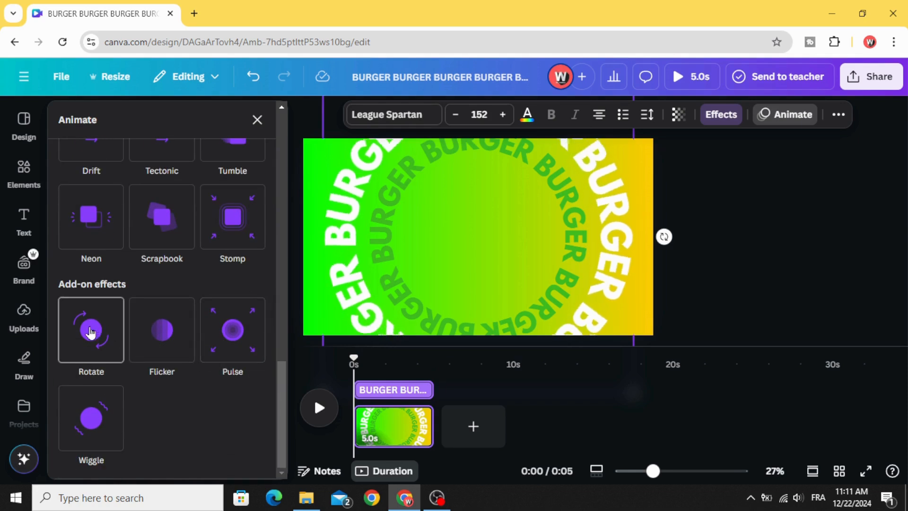
left_click(90, 331)
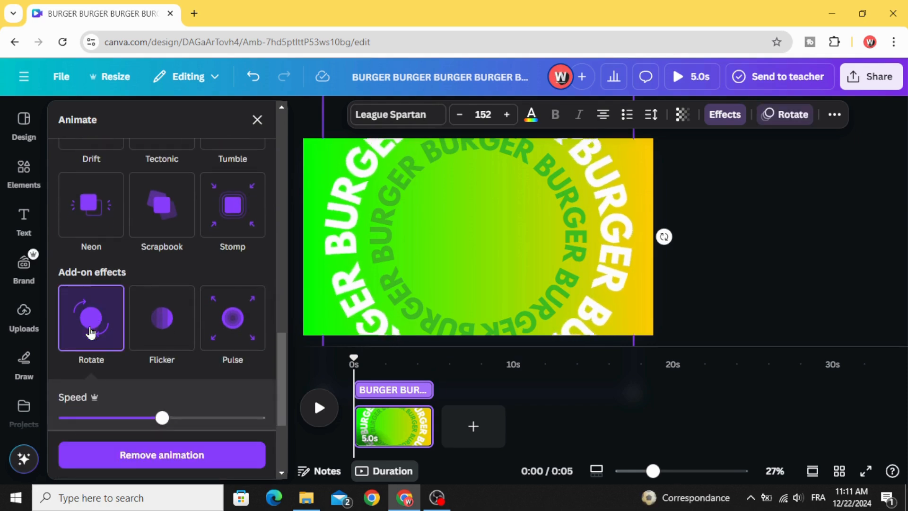
Step: Apply the Rotate add-on animation to the inner green text ring with the direction set to counterclockwise
left_click(431, 259)
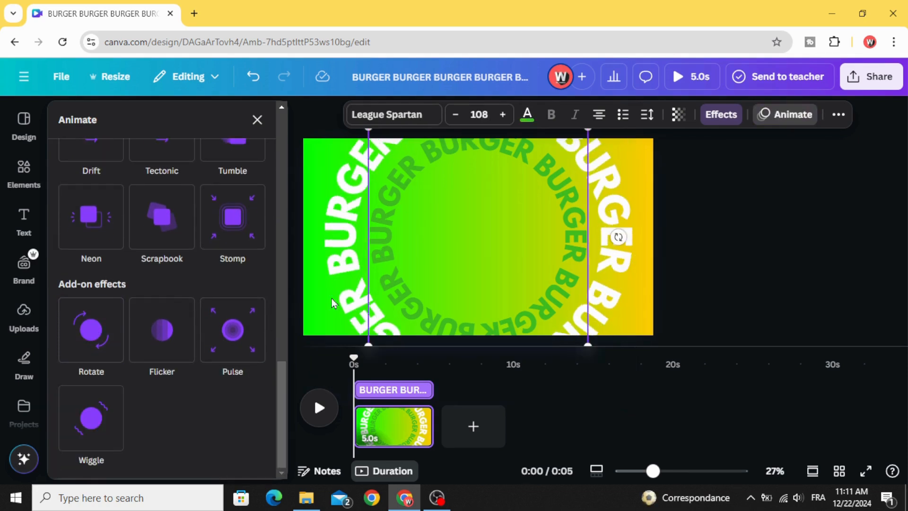
left_click(90, 326)
scroll(91, 313, "down", 3)
left_click(122, 337)
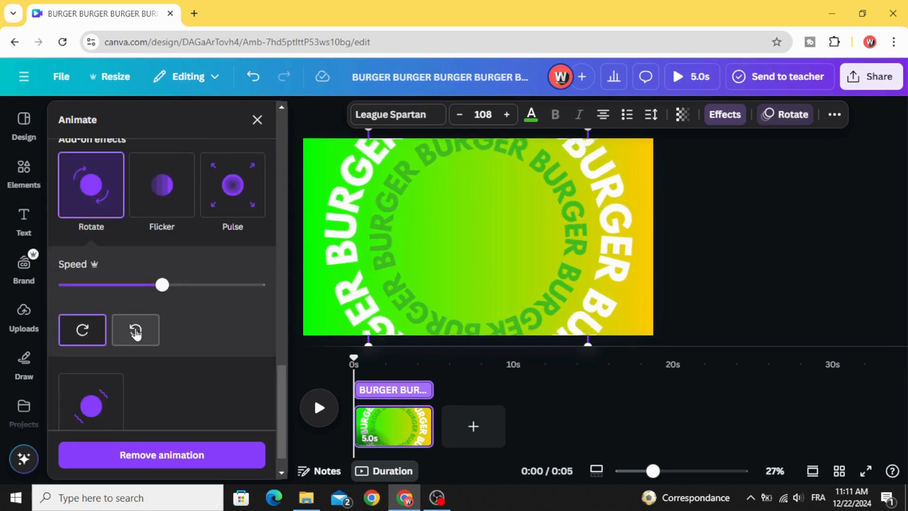
left_click(804, 243)
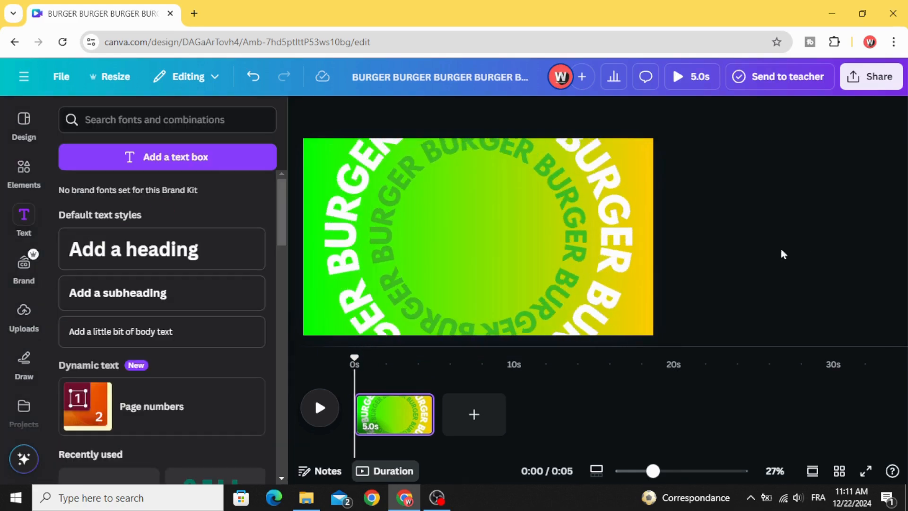
left_click(344, 265)
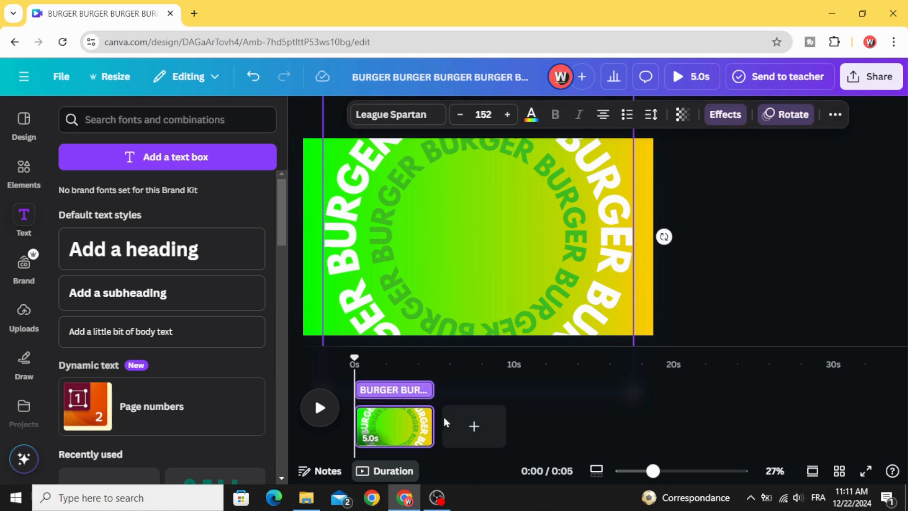
Step: Add a second page with a heading repeating "BURGER" five times, and widen its text box to fit one line
left_click(473, 414)
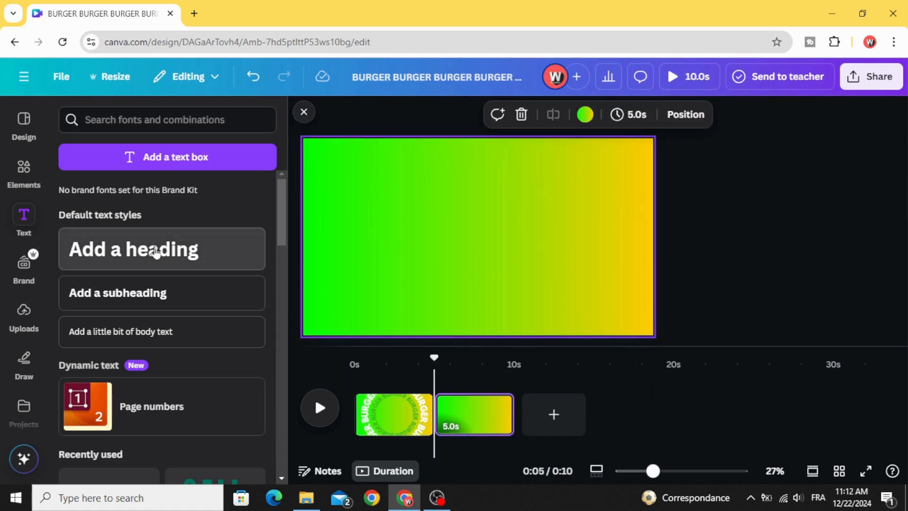
left_click(137, 247)
type("B")
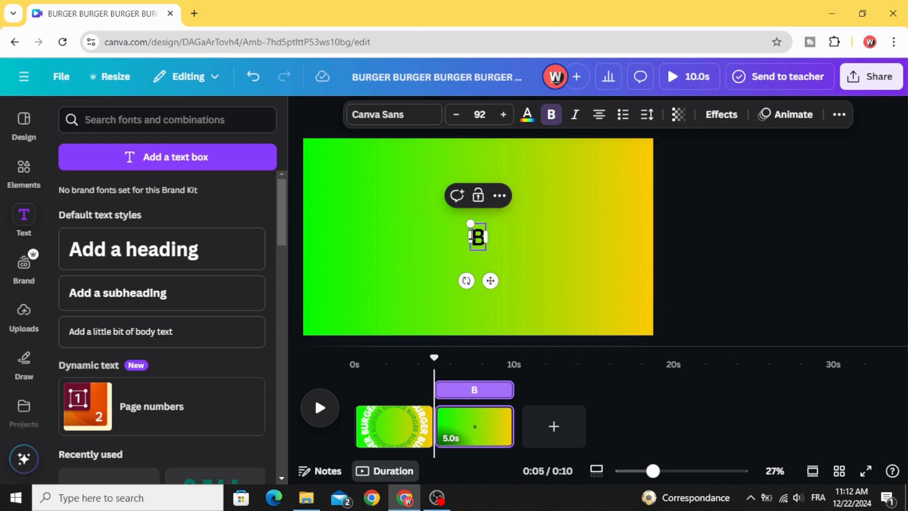
type("URGER")
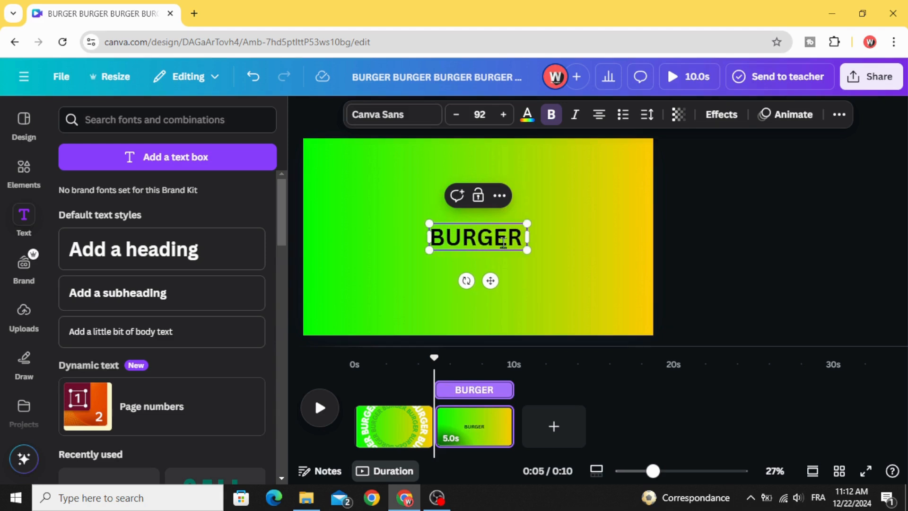
type(" BURGER")
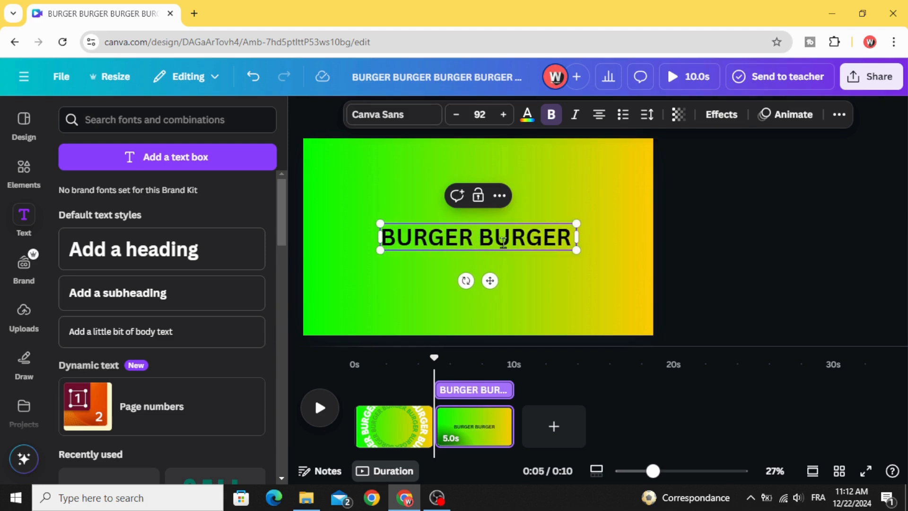
type(" BURGER")
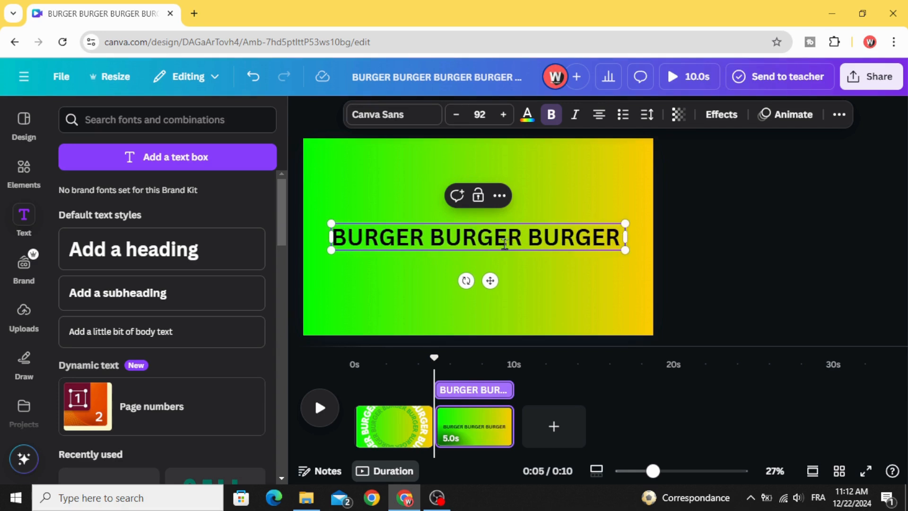
type(" BURGER ")
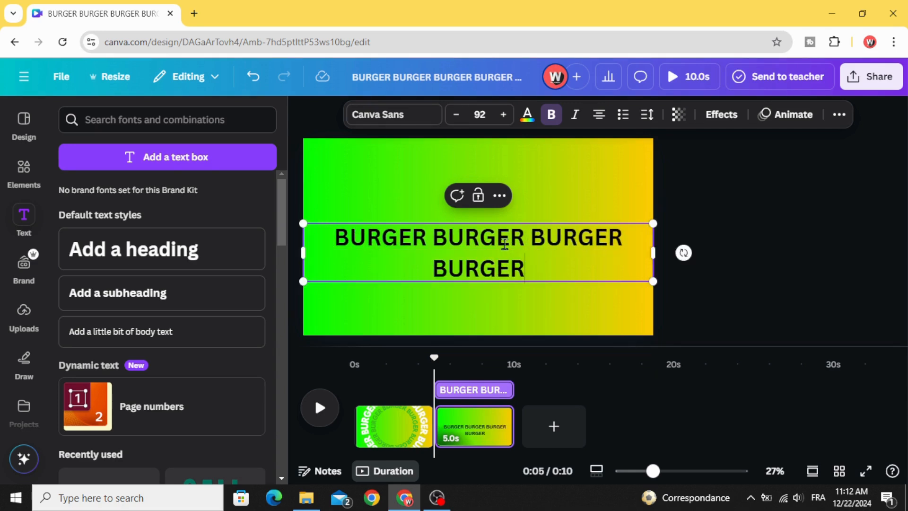
type("BURGER")
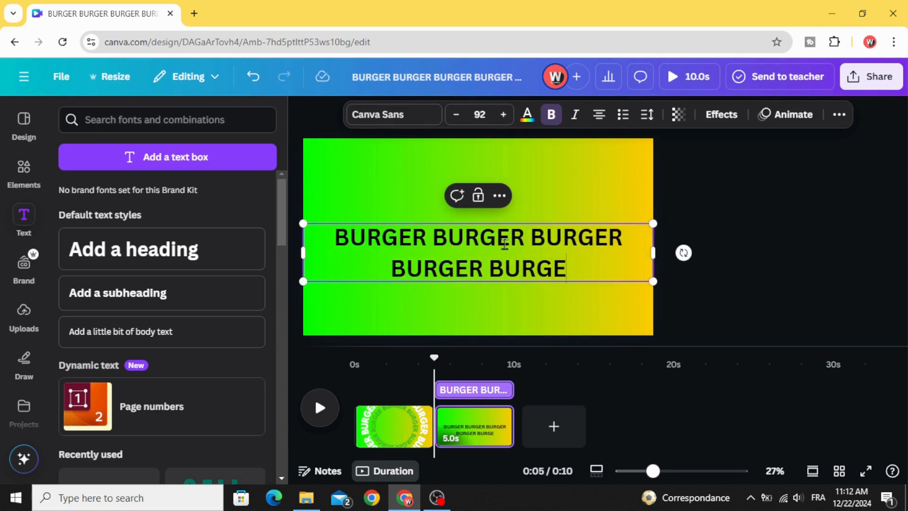
left_click_drag(656, 254, 807, 249)
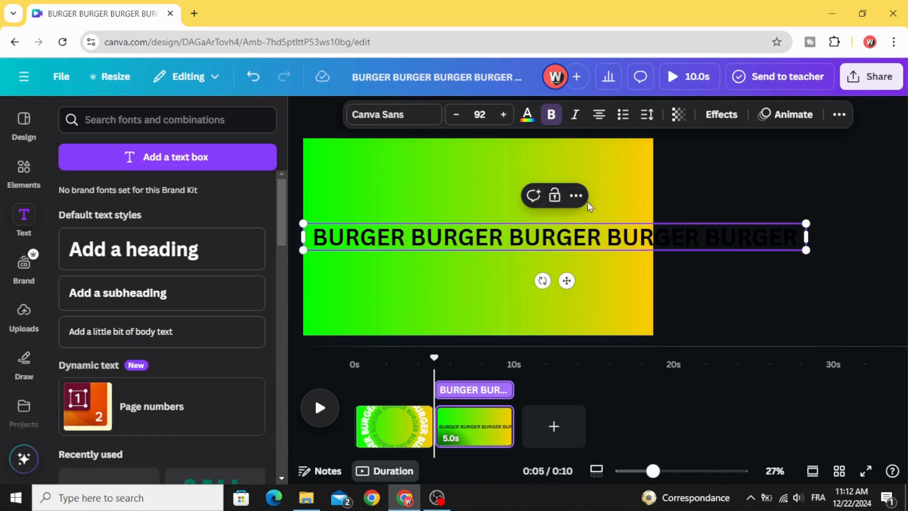
Step: Set the new heading's font to Anton and shift the text line toward the page's left edge
left_click(412, 116)
scroll(228, 308, "down", 3)
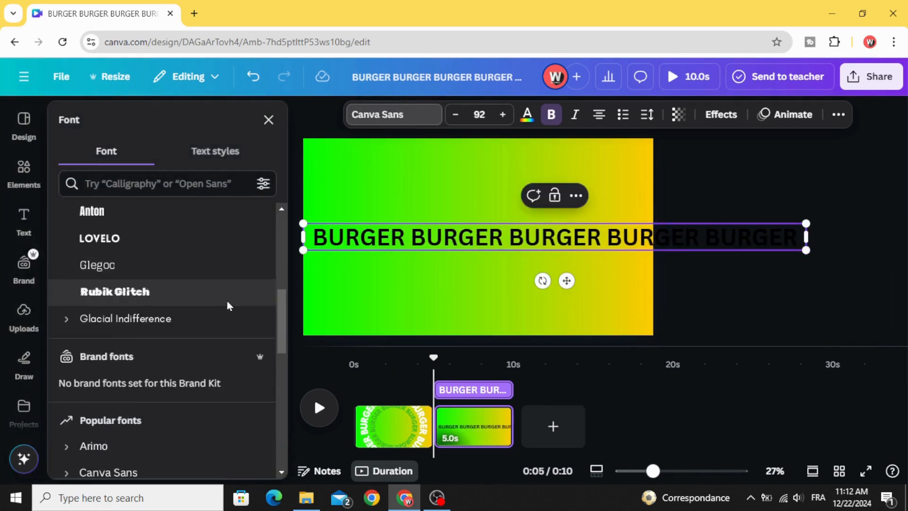
type("ANT")
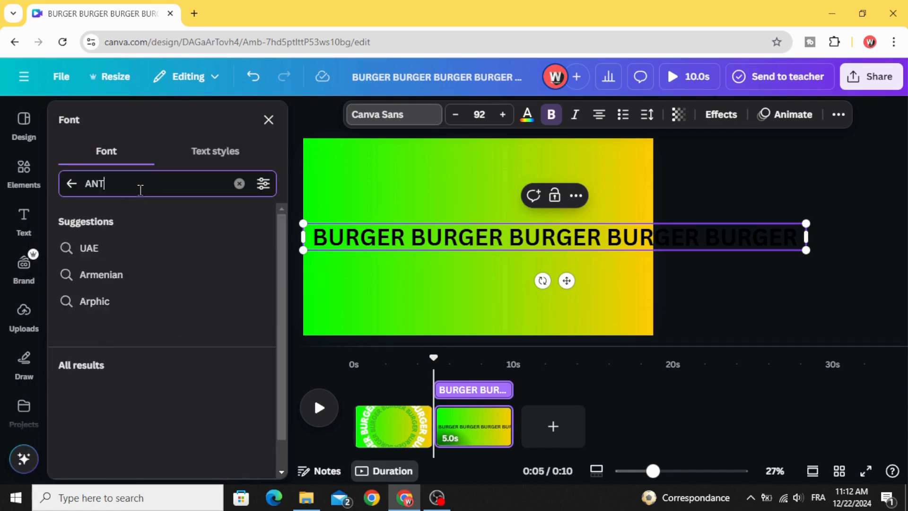
left_click(162, 304)
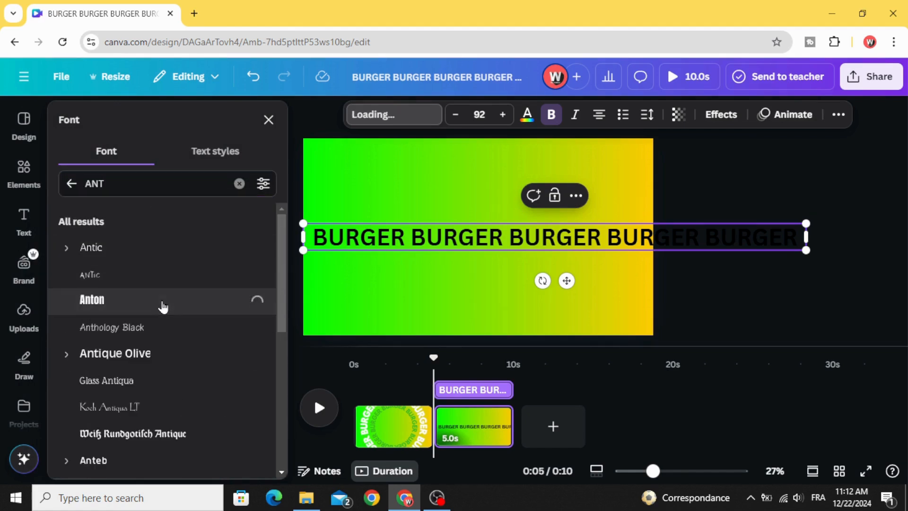
left_click(707, 191)
left_click_drag(611, 238, 522, 251)
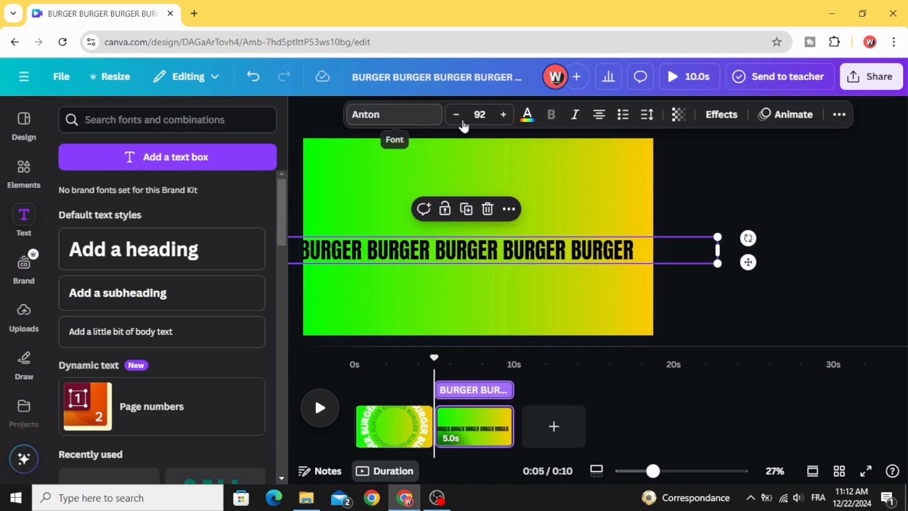
Step: Colour the straight text line green #3fbd20 and apply the Lift effect at intensity 100
left_click(527, 115)
left_click(134, 222)
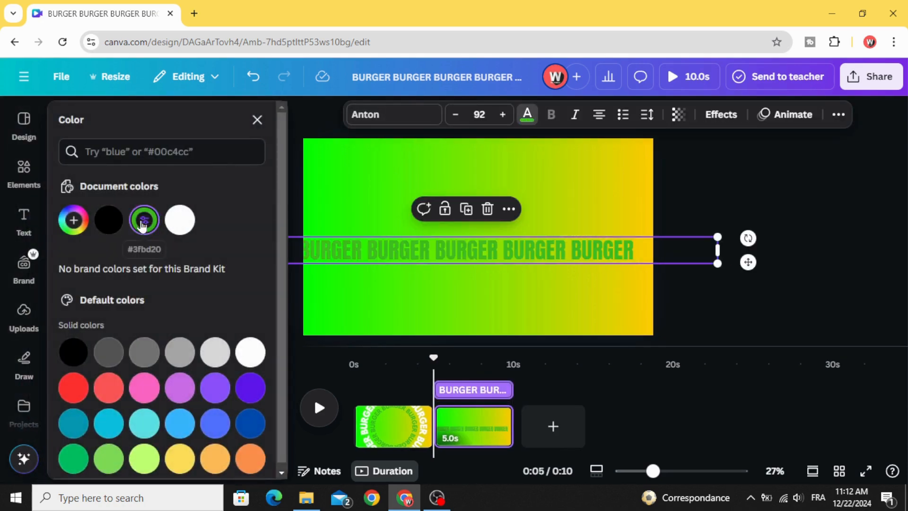
left_click_drag(401, 250, 421, 258)
left_click(720, 115)
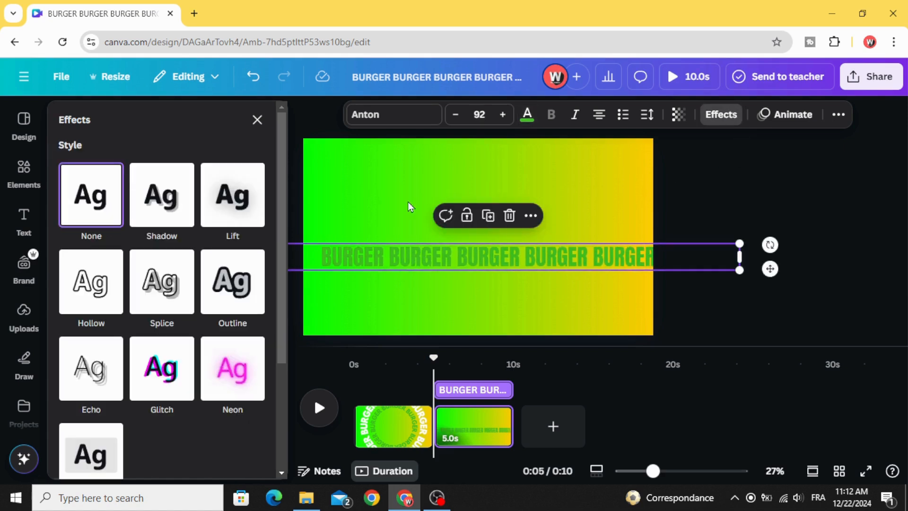
left_click(246, 184)
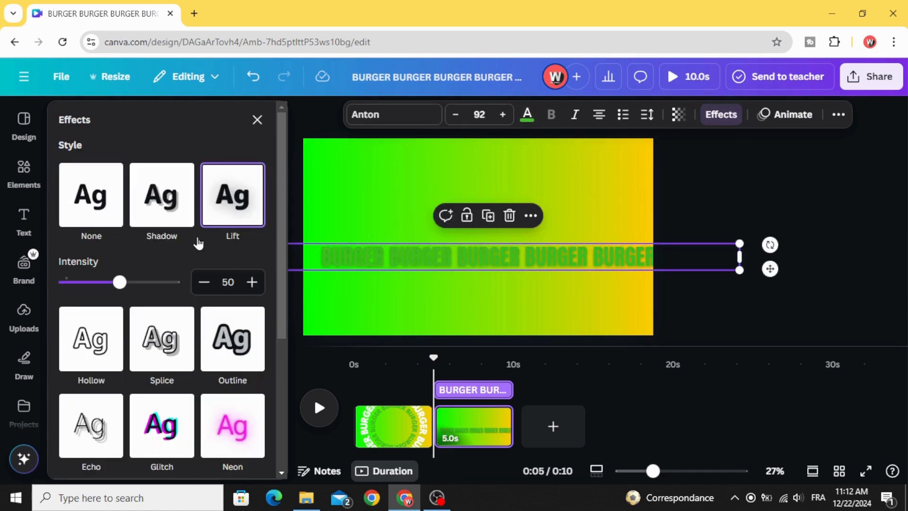
left_click_drag(119, 282, 205, 285)
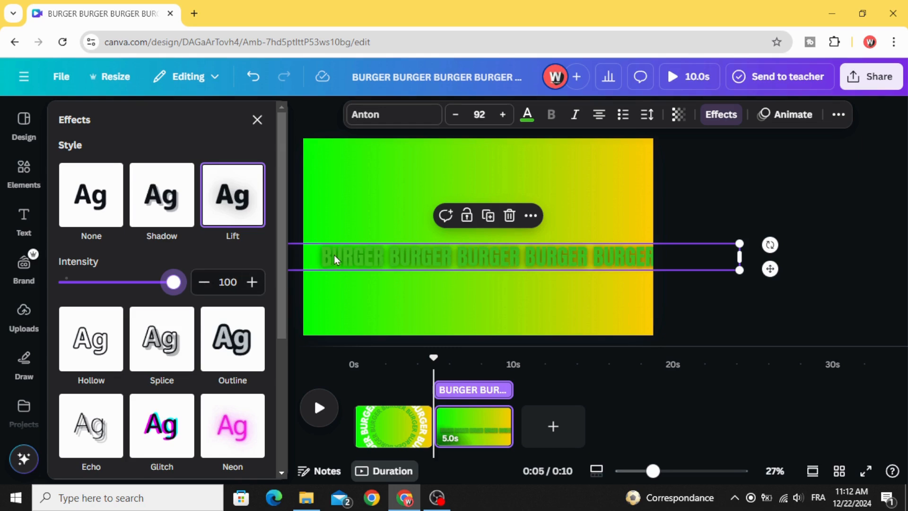
Step: Copy the green text line from the second page and paste it onto the first page with the rings
right_click(431, 257)
left_click(728, 191)
left_click(560, 252)
right_click(560, 252)
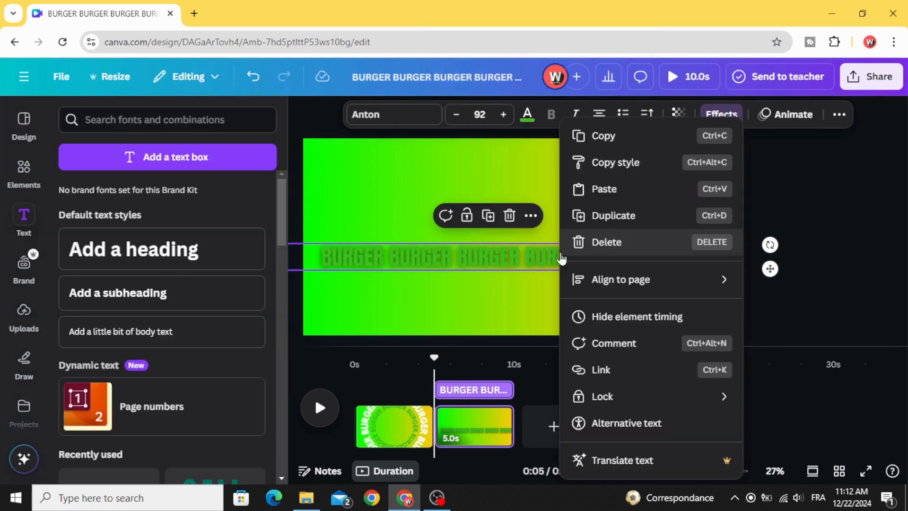
left_click(598, 136)
left_click(404, 434)
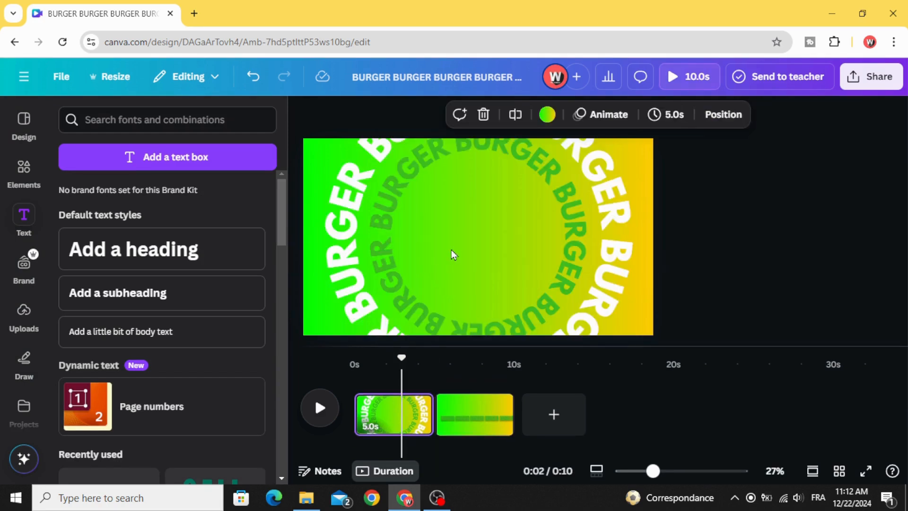
left_click(453, 248)
right_click(453, 248)
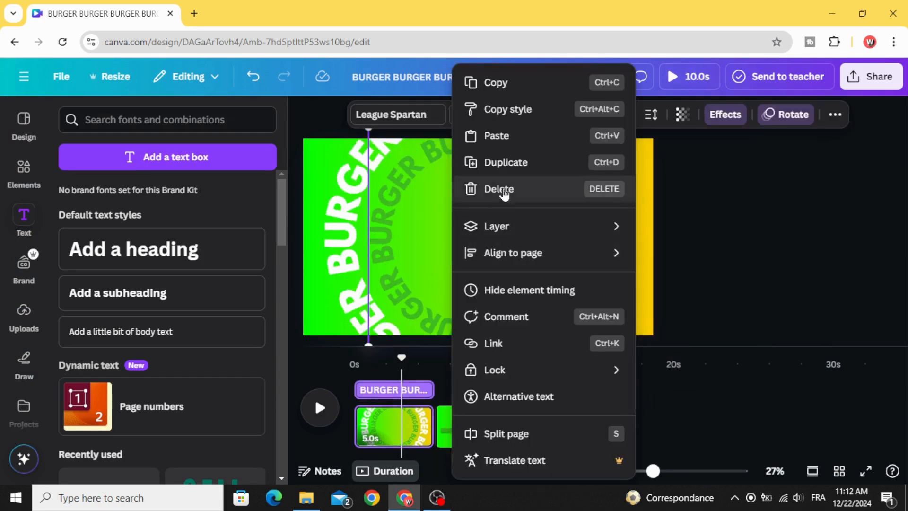
left_click(519, 137)
Step: Enlarge the pasted text line to font size 240 and place it along the page's lower edge, with two words spanning the width
left_click_drag(484, 257, 669, 322)
left_click_drag(283, 234, 323, 323)
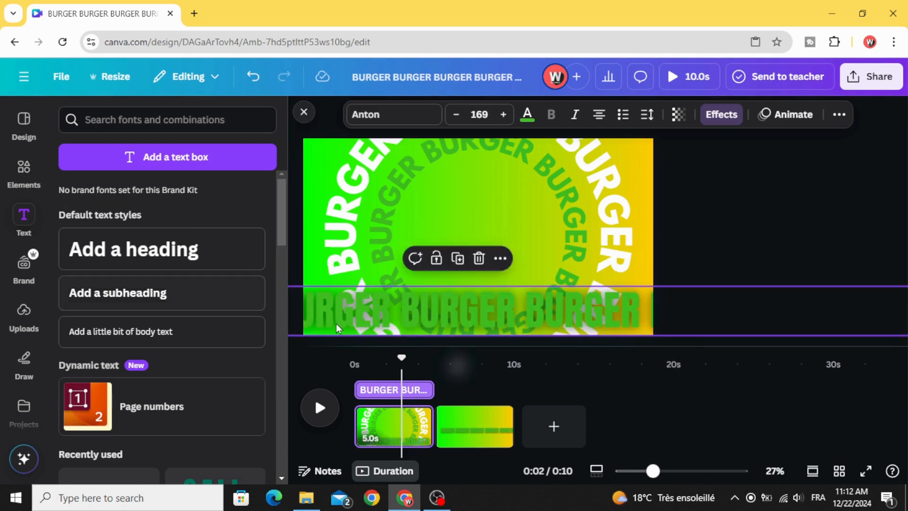
left_click_drag(506, 308, 562, 310)
left_click_drag(398, 313, 560, 315)
left_click_drag(388, 288, 579, 288)
left_click_drag(450, 304, 345, 310)
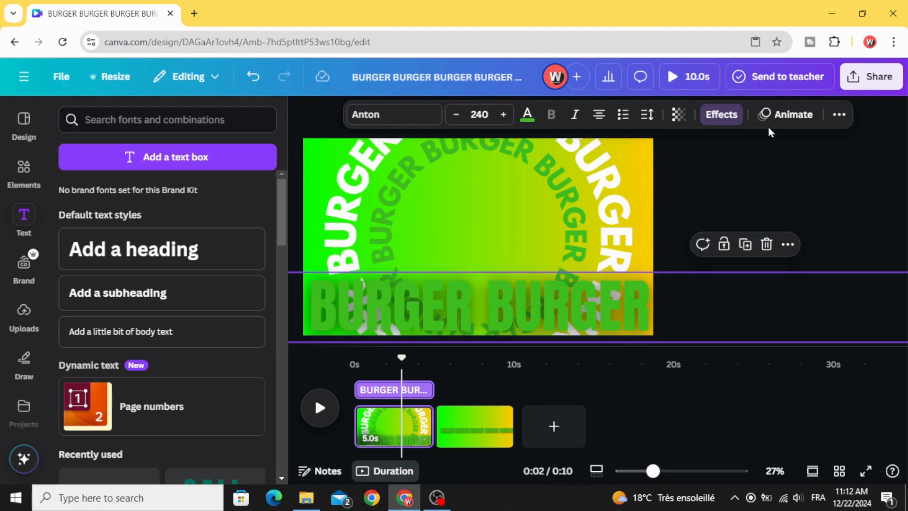
Step: Create a custom animation moving the large text line leftward across the page, using the Steady movement style
left_click(795, 115)
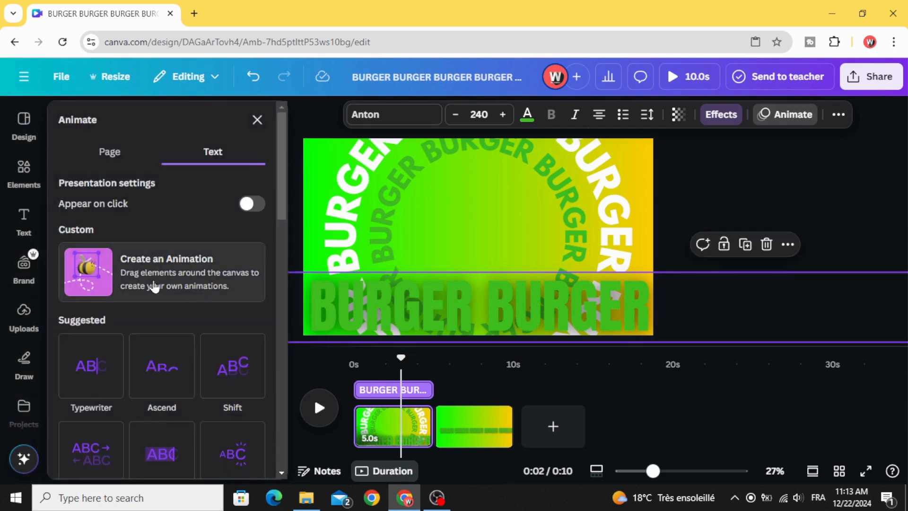
left_click(181, 269)
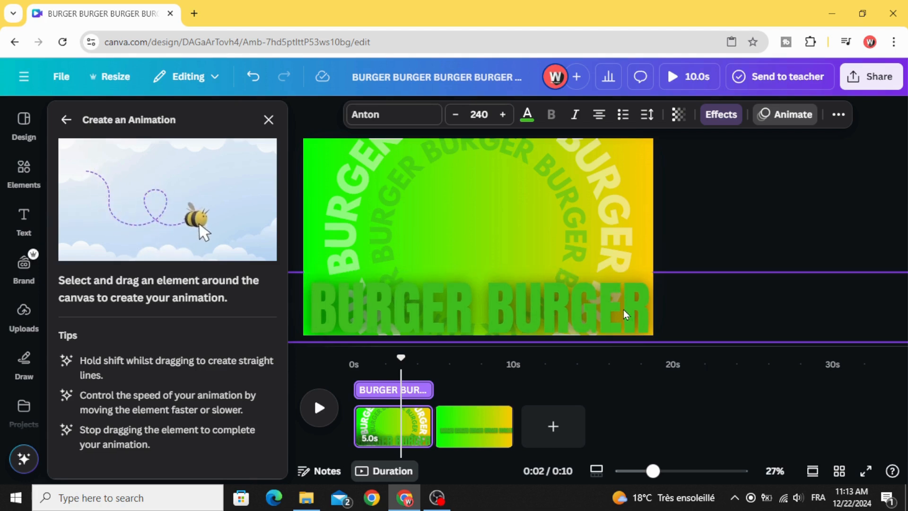
mouse_move(621, 313)
left_mouse_down()
mouse_move(424, 325)
mouse_move(287, 315)
mouse_move(69, 322)
left_mouse_up()
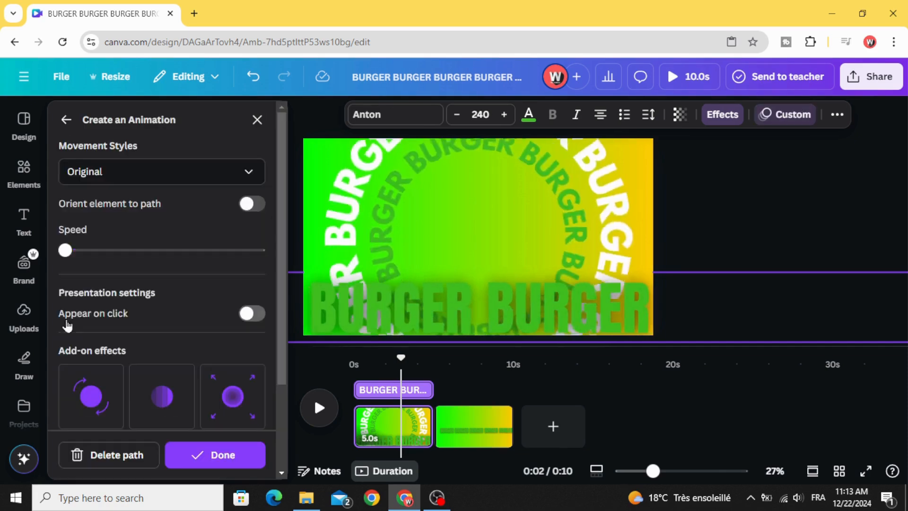
left_click(188, 173)
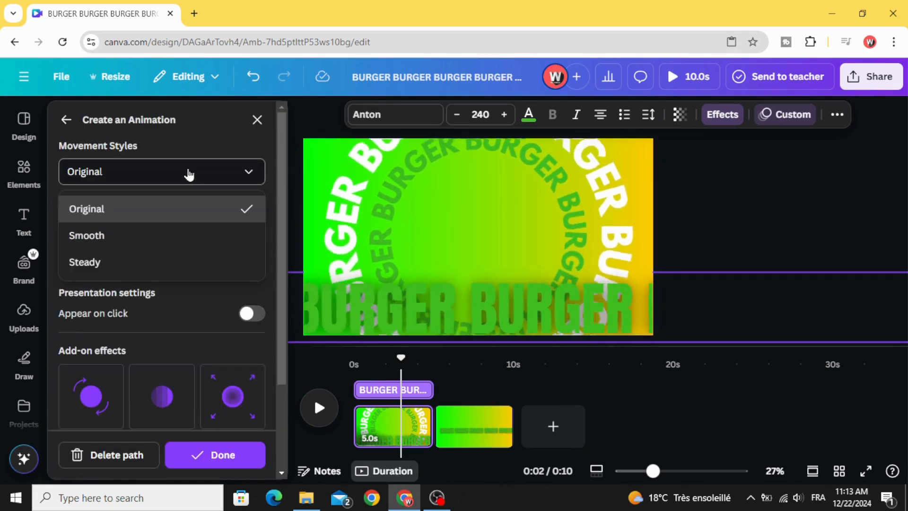
left_click(146, 264)
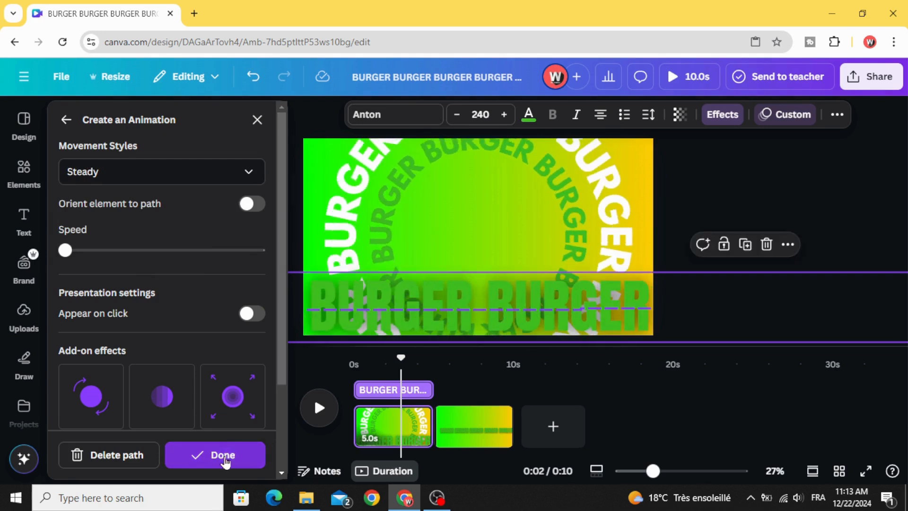
left_click(224, 457)
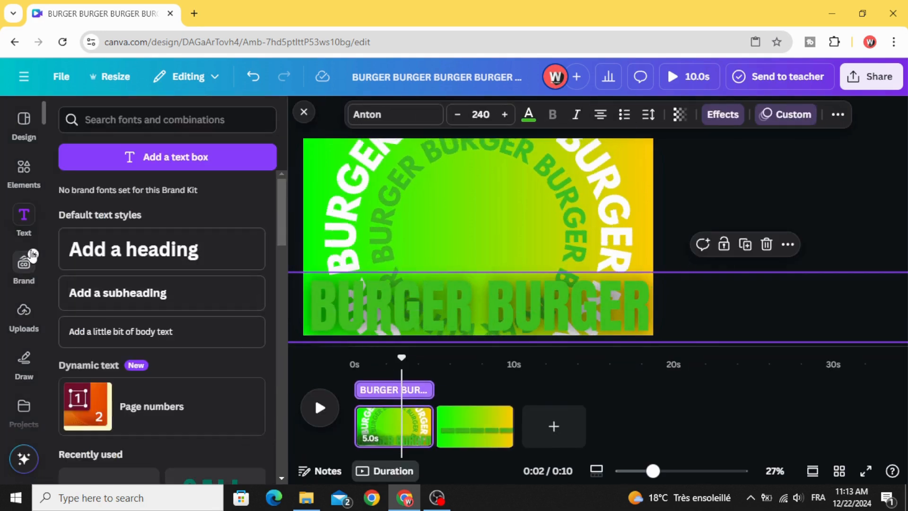
Step: Add the recently used cheeseburger photo to the first page and open the layer list to check its stacking beneath the large text line
left_click(20, 173)
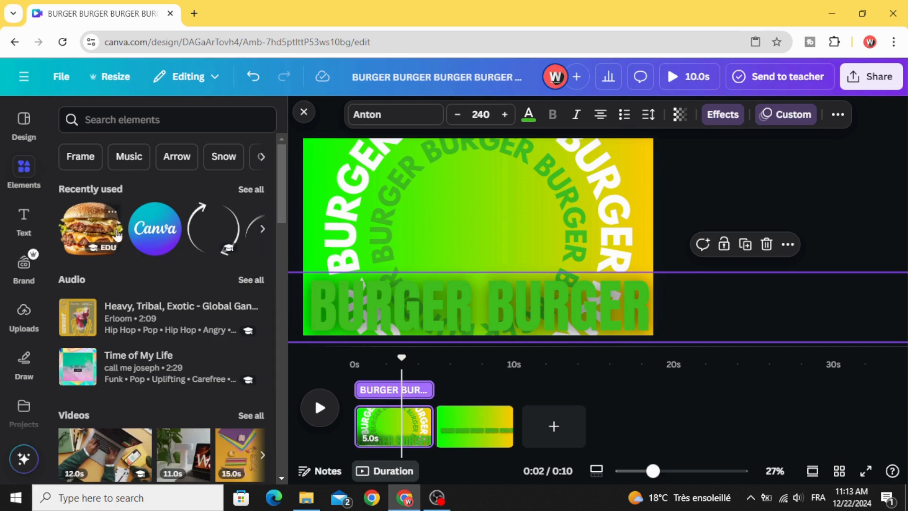
left_click(82, 229)
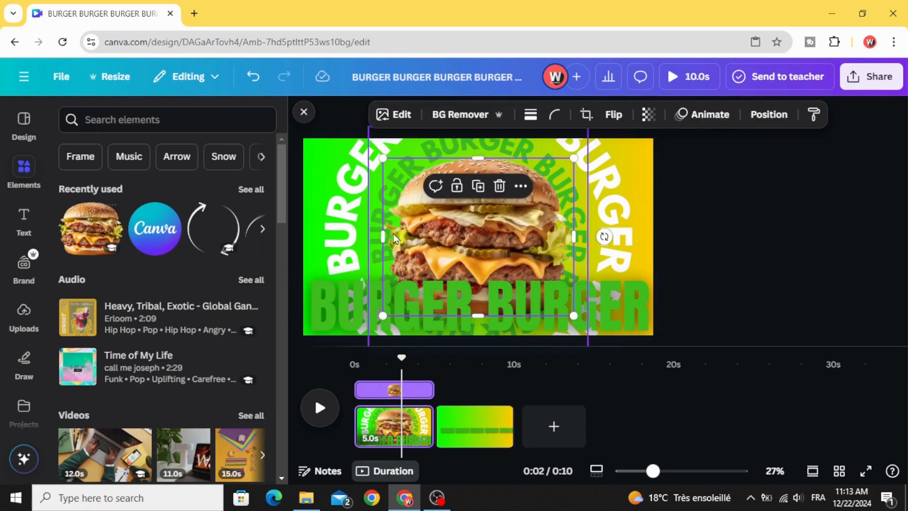
right_click(462, 240)
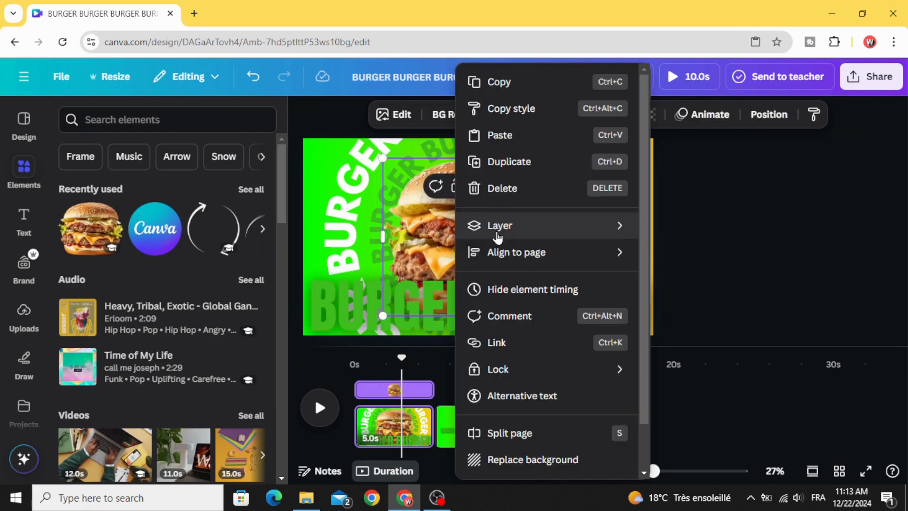
mouse_move(551, 238)
left_click(765, 348)
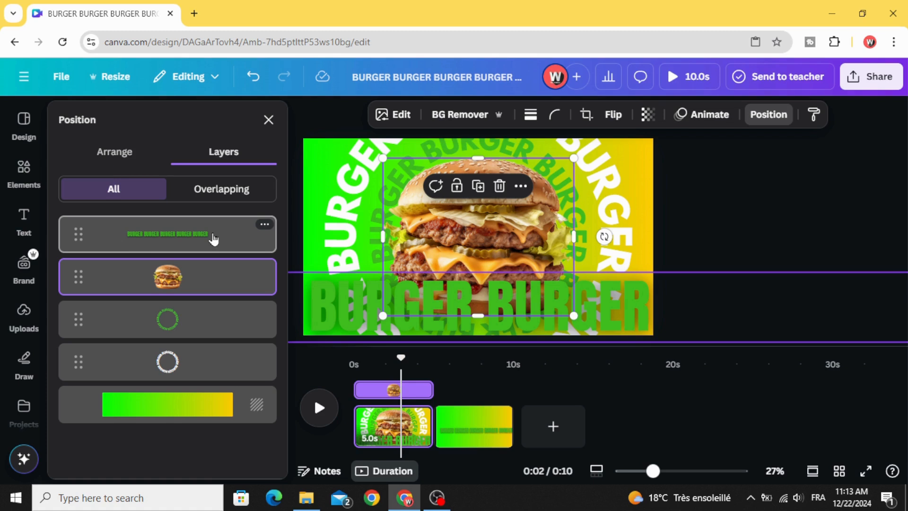
Step: Shrink the burger photo slightly and centre it inside the inner text ring
left_click(757, 201)
left_click(529, 214)
left_click_drag(570, 157, 530, 191)
left_click_drag(455, 252, 474, 236)
left_click_drag(404, 299, 393, 307)
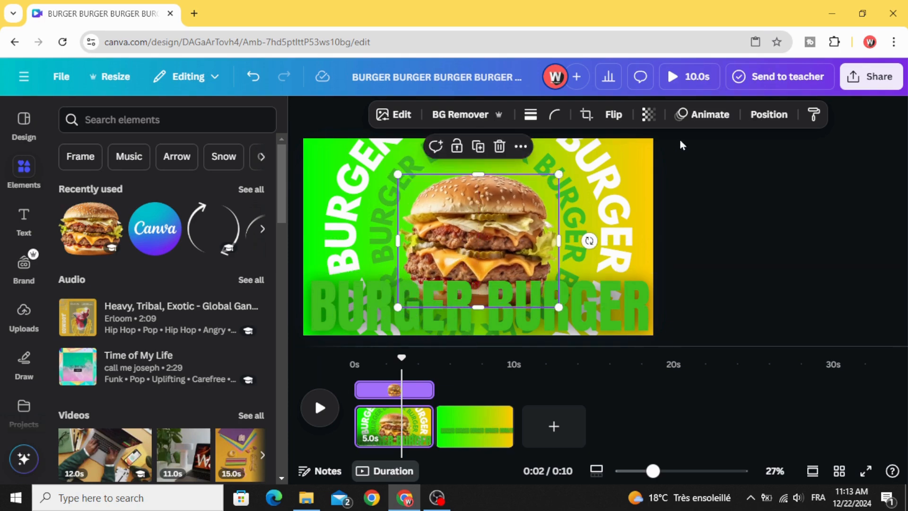
Step: Animate the burger photo with Pop on enter at the minimum speed setting, and add the Wiggle effect
left_click(700, 117)
scroll(170, 328, "down", 8)
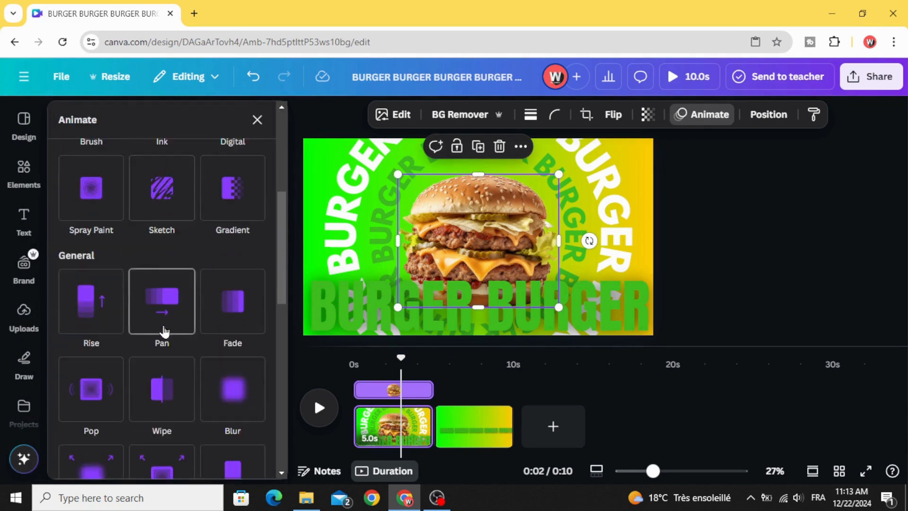
left_click(91, 254)
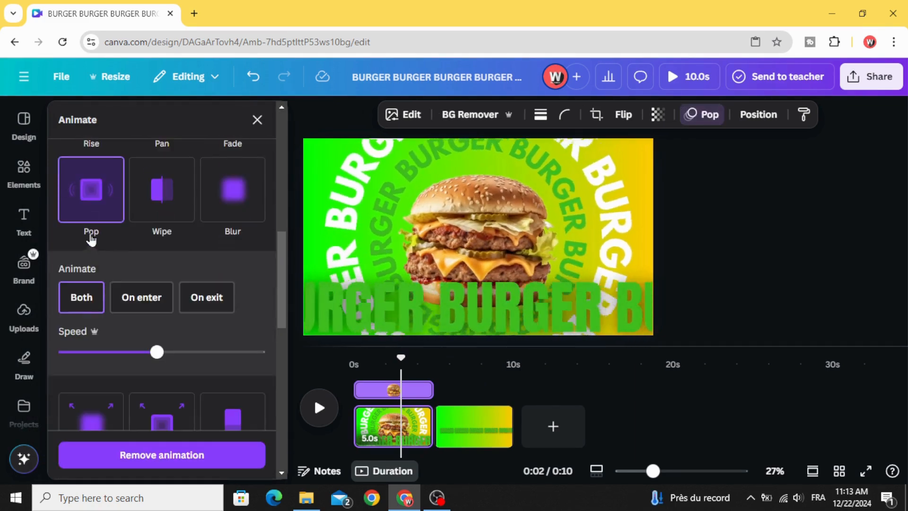
left_click(149, 297)
left_click_drag(86, 356, 52, 354)
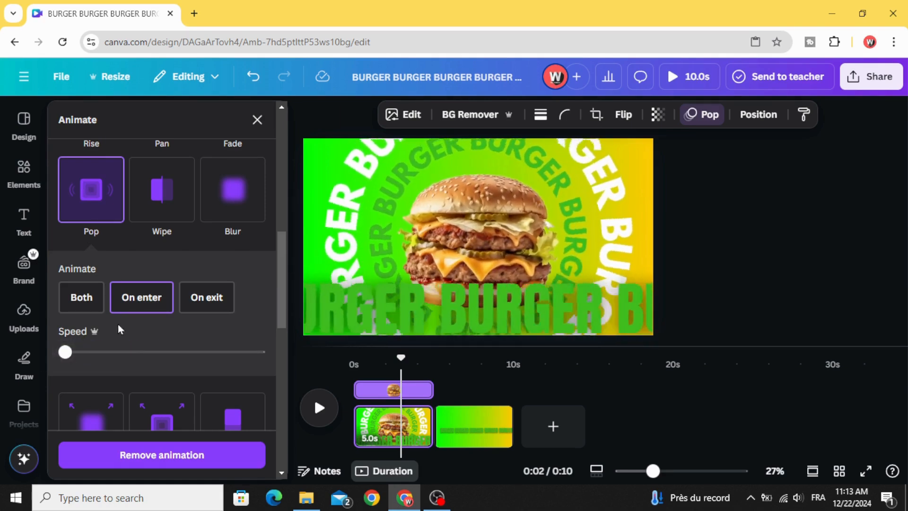
scroll(116, 324, "down", 10)
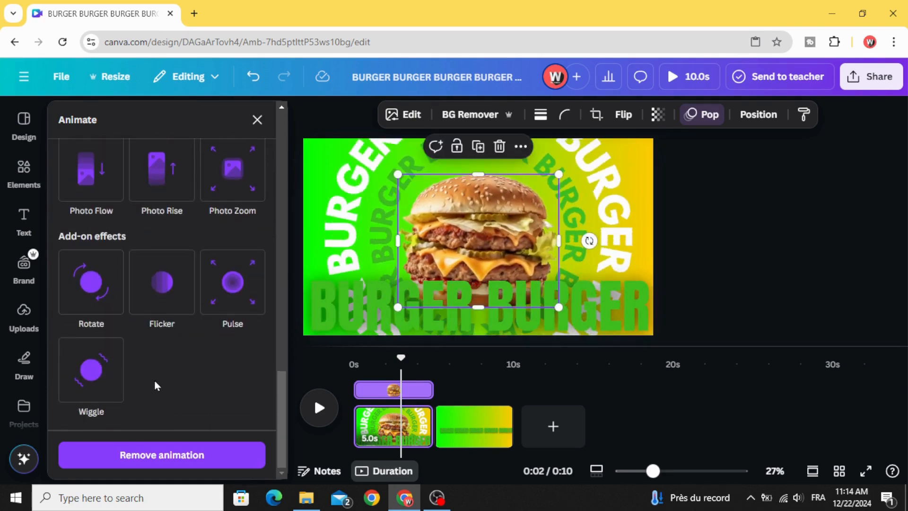
left_click(86, 371)
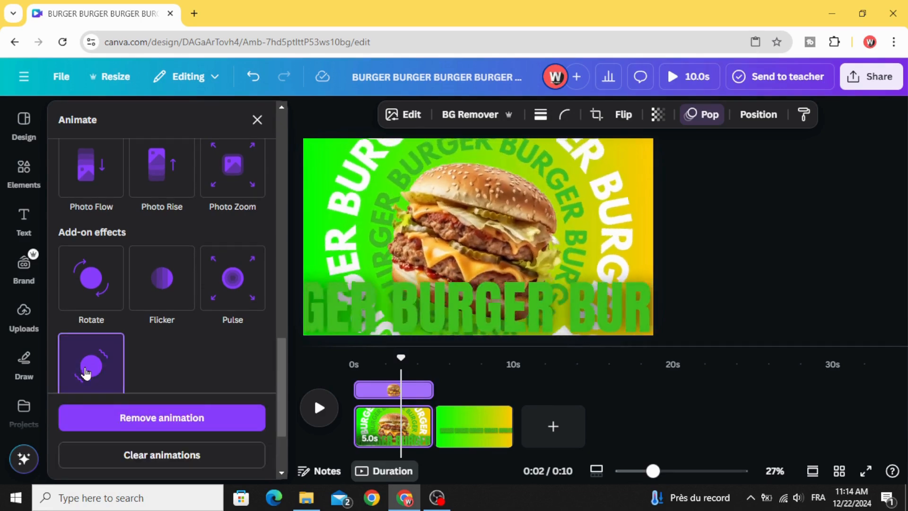